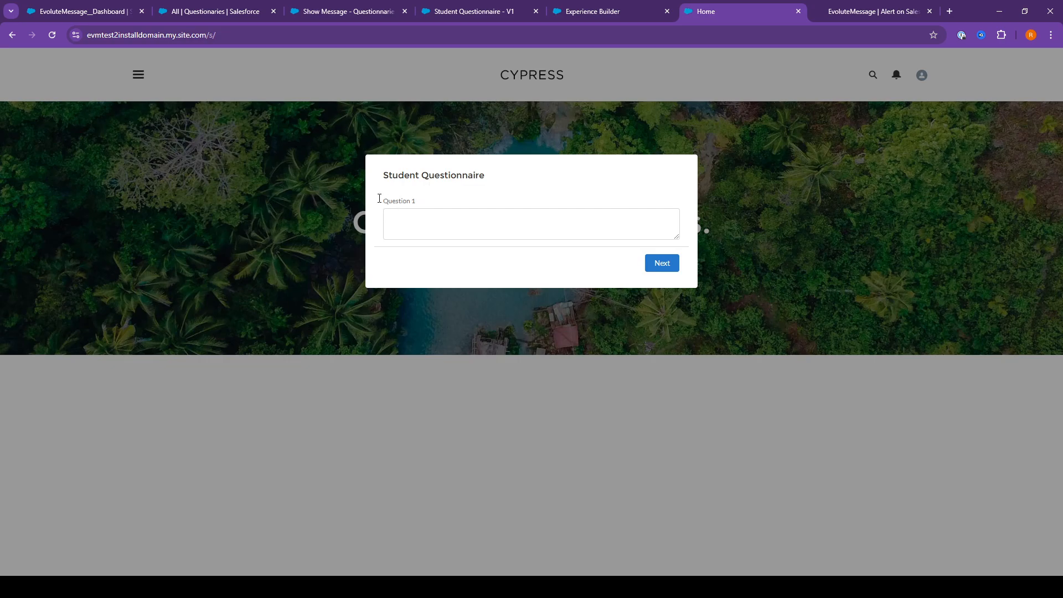
Check the refreshed All Questionaries list for existing records and return to the site's questionnaire popup
left_click(229, 20)
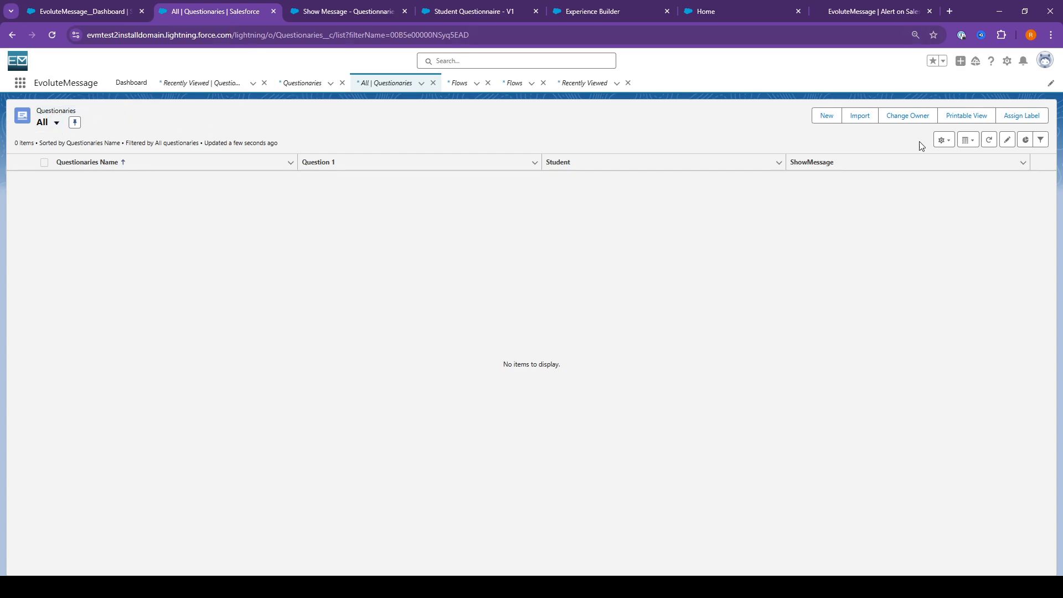
left_click(982, 145)
left_click(861, 17)
left_click(779, 15)
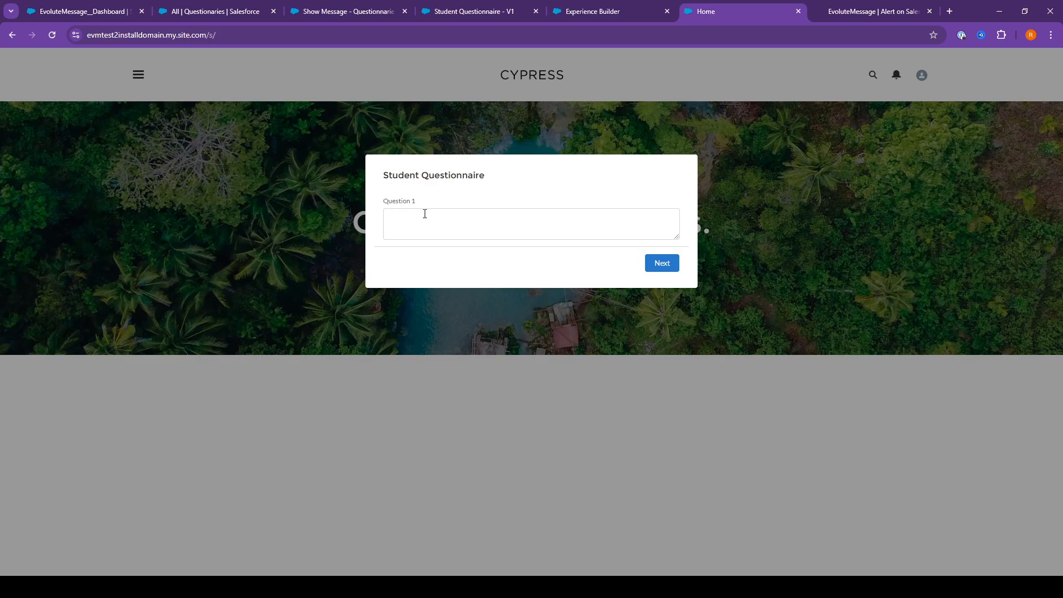
Submit the Student Questionnaire on the site's home page with "Test" as the answer to Question 1
left_click(417, 220)
type("test")
left_click(662, 263)
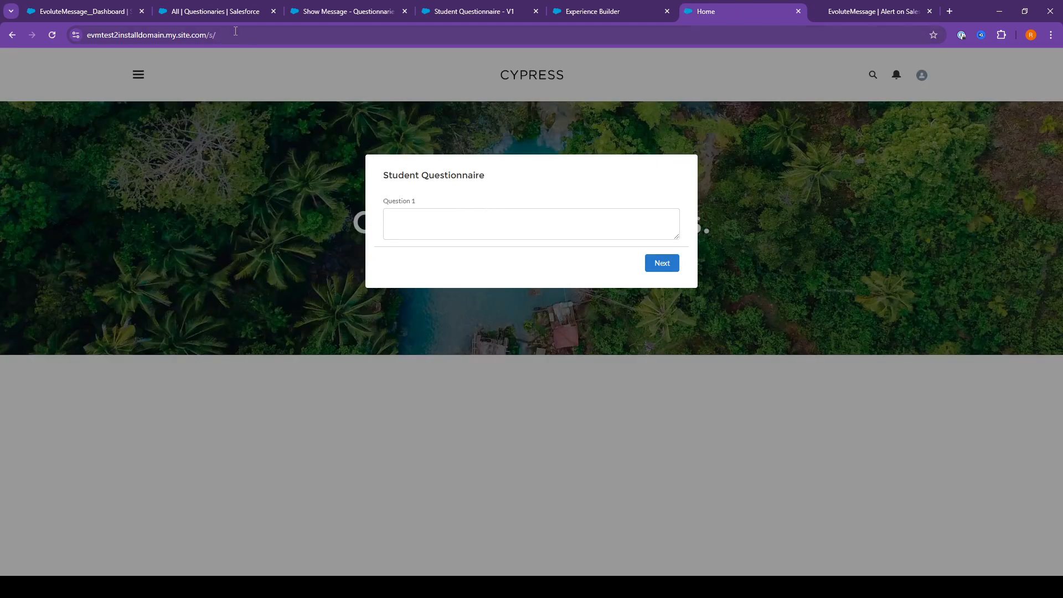
Refresh the All Questionaries list and delete the newly submitted questionnaire record
left_click(216, 12)
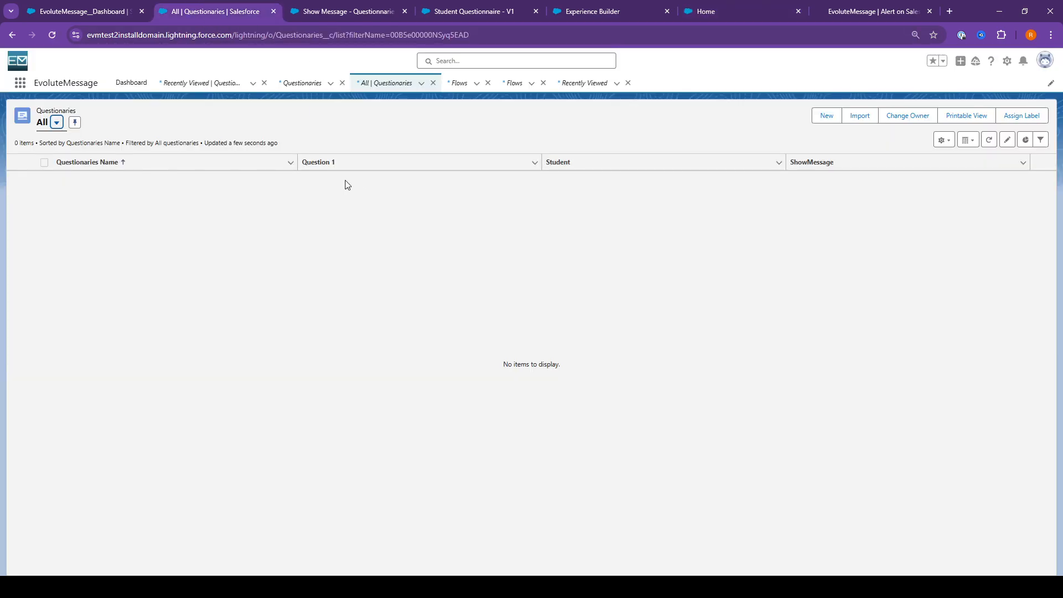
left_click(988, 140)
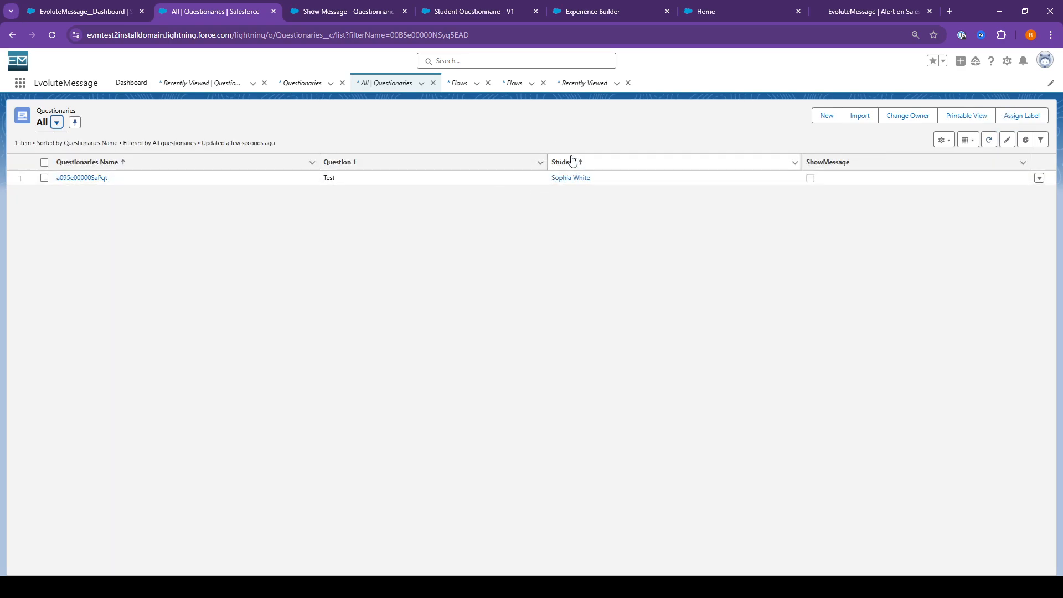
left_click(1039, 178)
left_click(1018, 214)
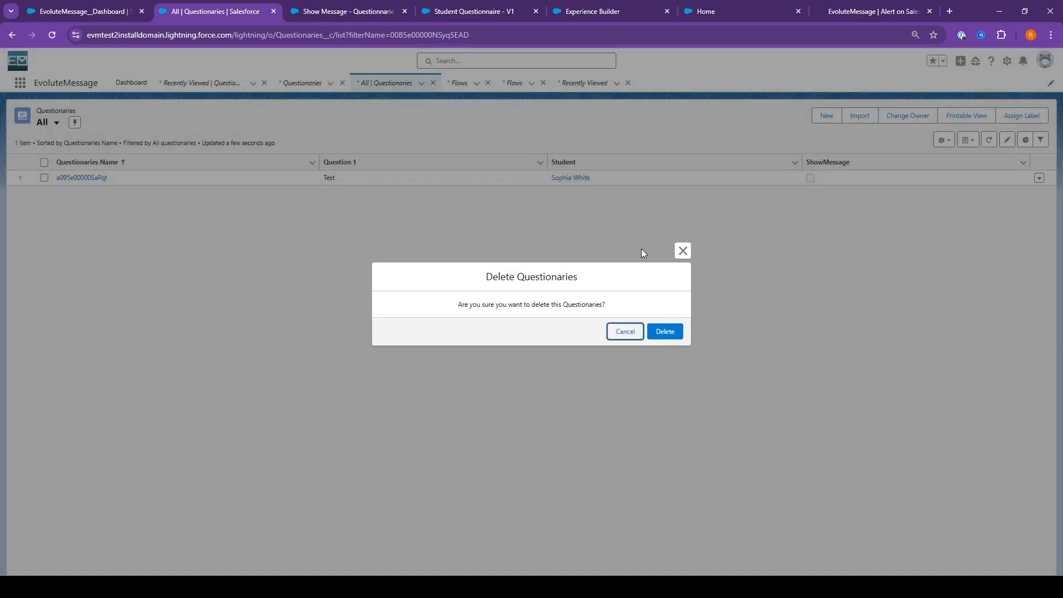
left_click(665, 332)
Create a new data source in the EvoluteMessage dashboard named "Load when there is Questions"
left_click(83, 11)
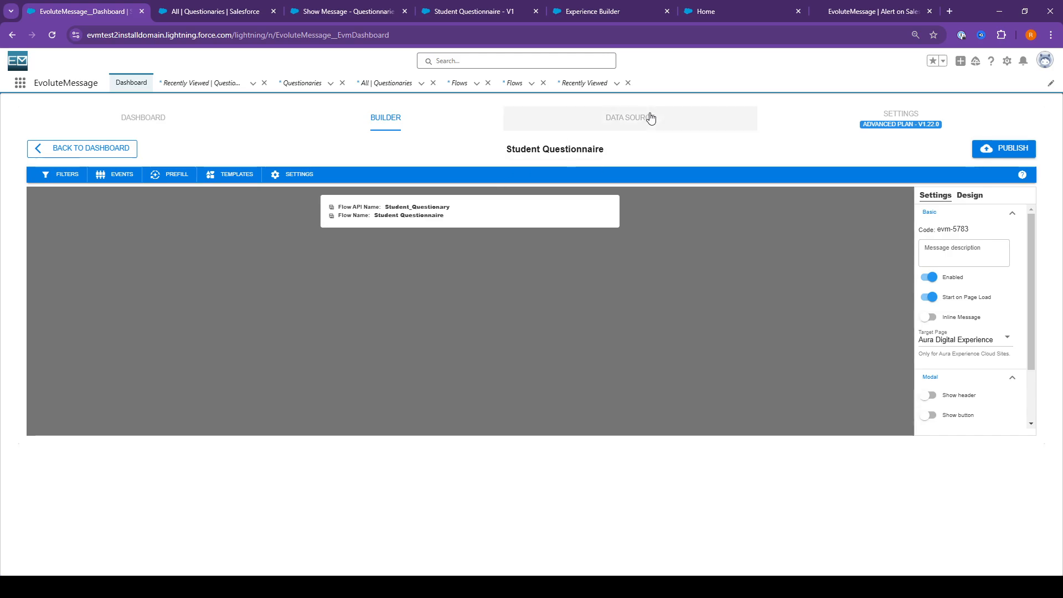
left_click(626, 121)
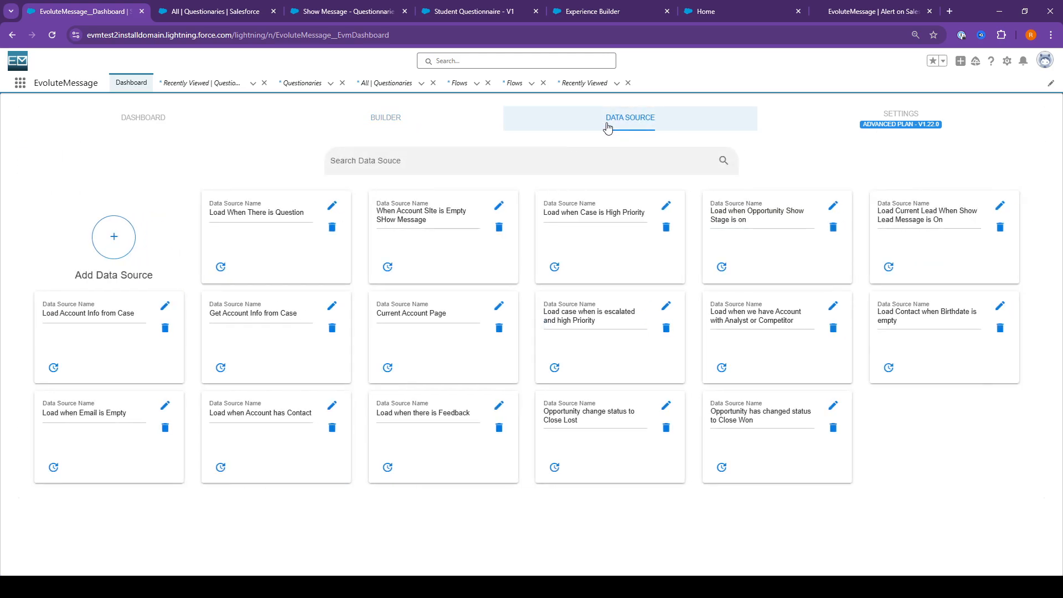
left_click(114, 237)
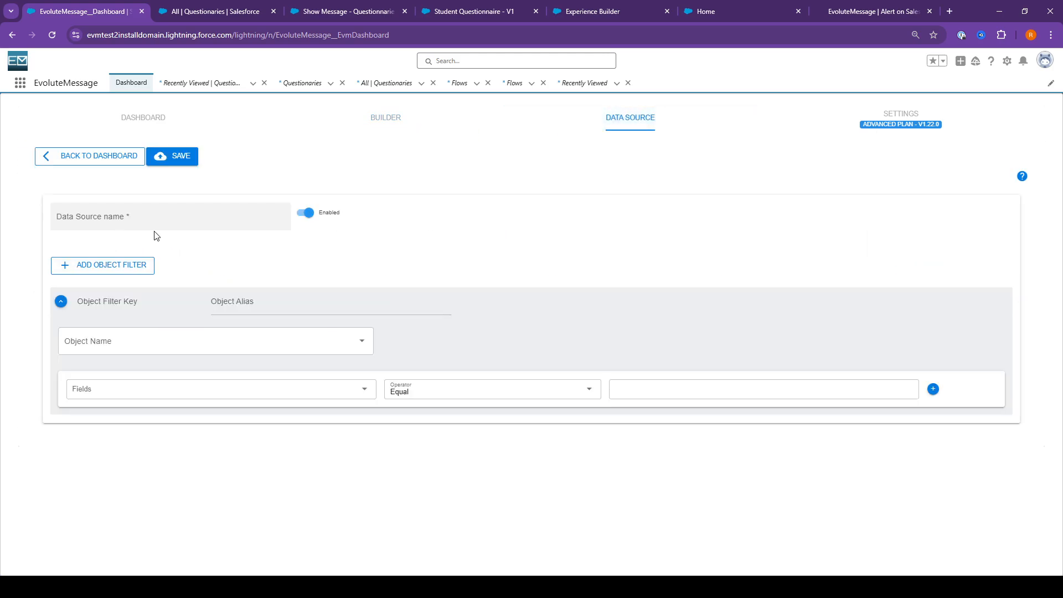
left_click(101, 222)
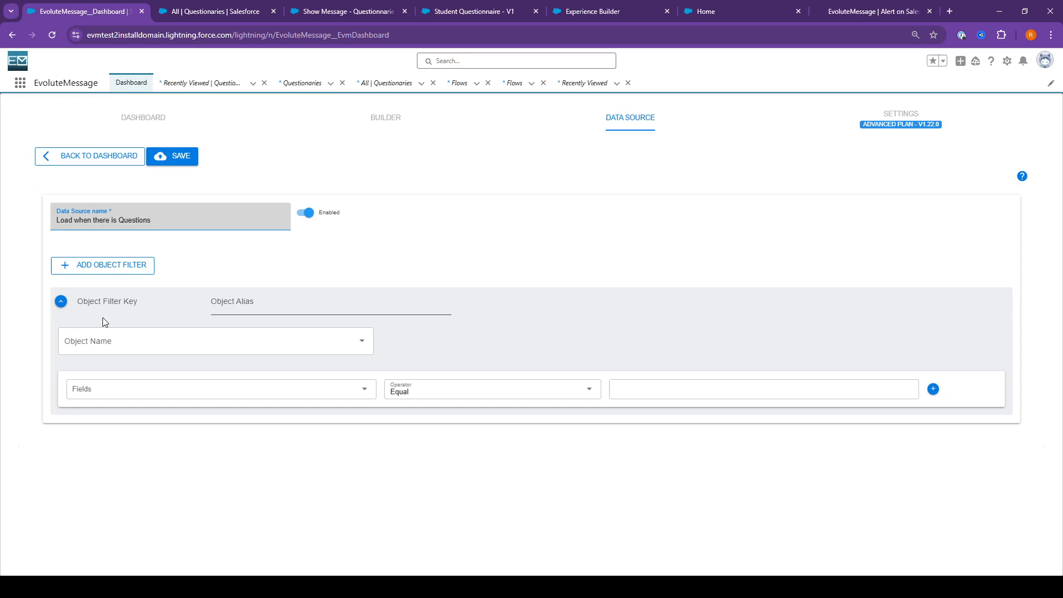
Set the new data source's object filter to the Questionaries object
left_click(164, 341)
type("Questionaries")
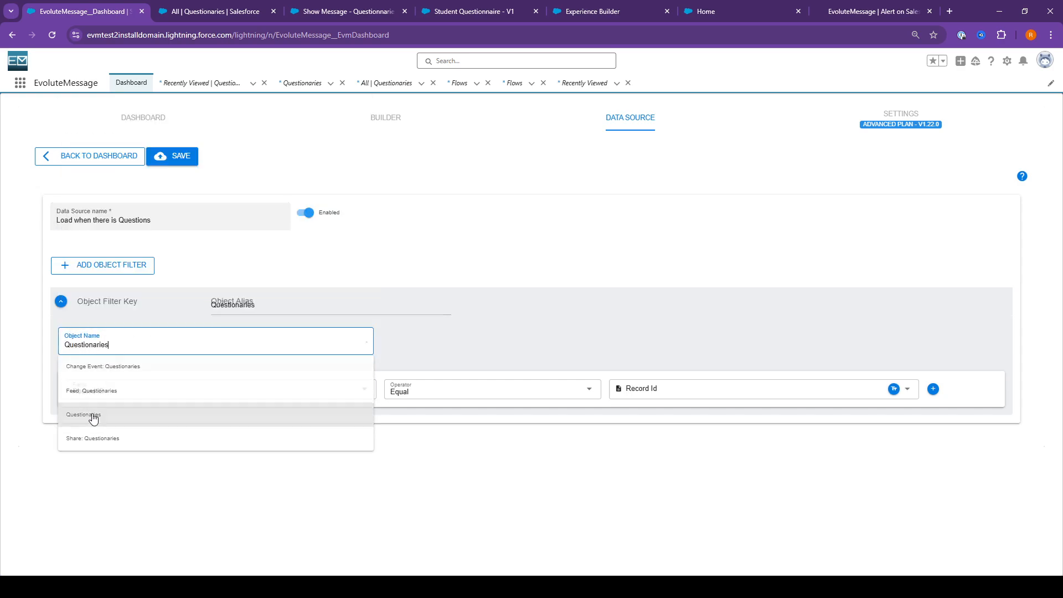
left_click(92, 415)
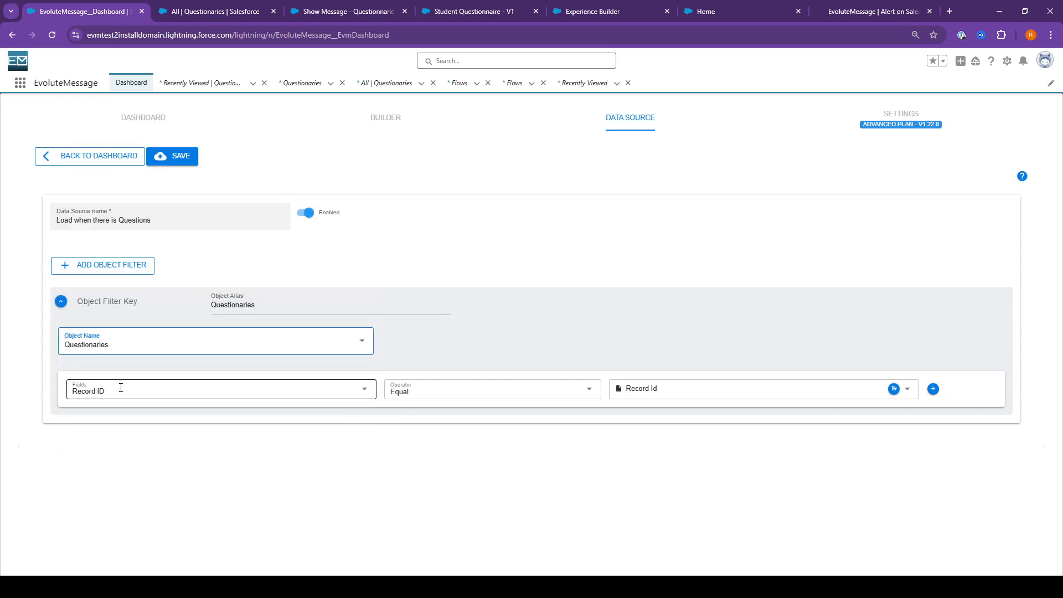
left_click(263, 369)
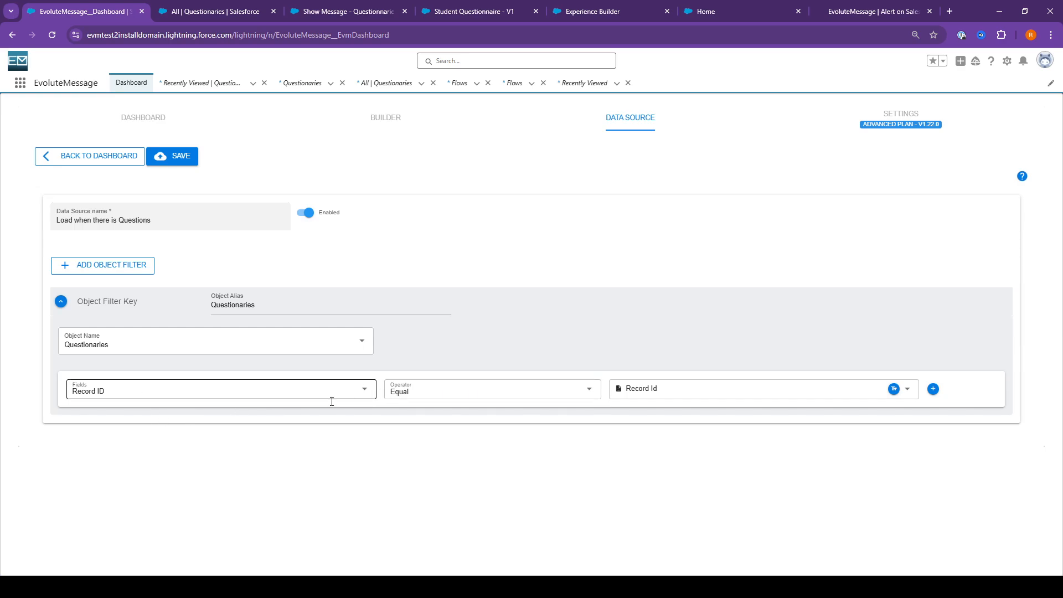
Set the Questionaries filter condition to Student Equal Logged In User Id and save the data source
left_click(216, 10)
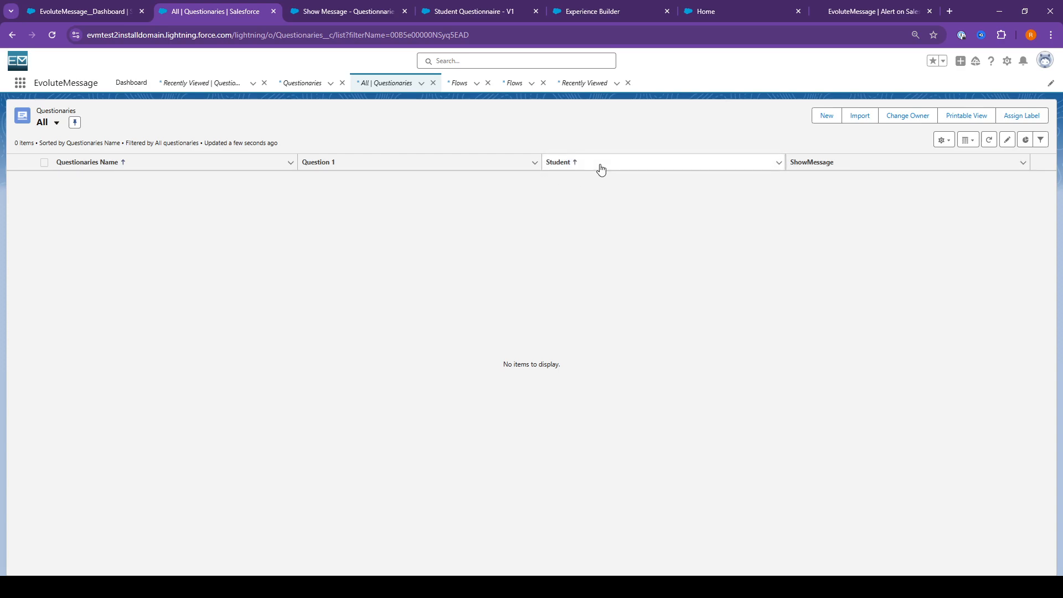
left_click(42, 6)
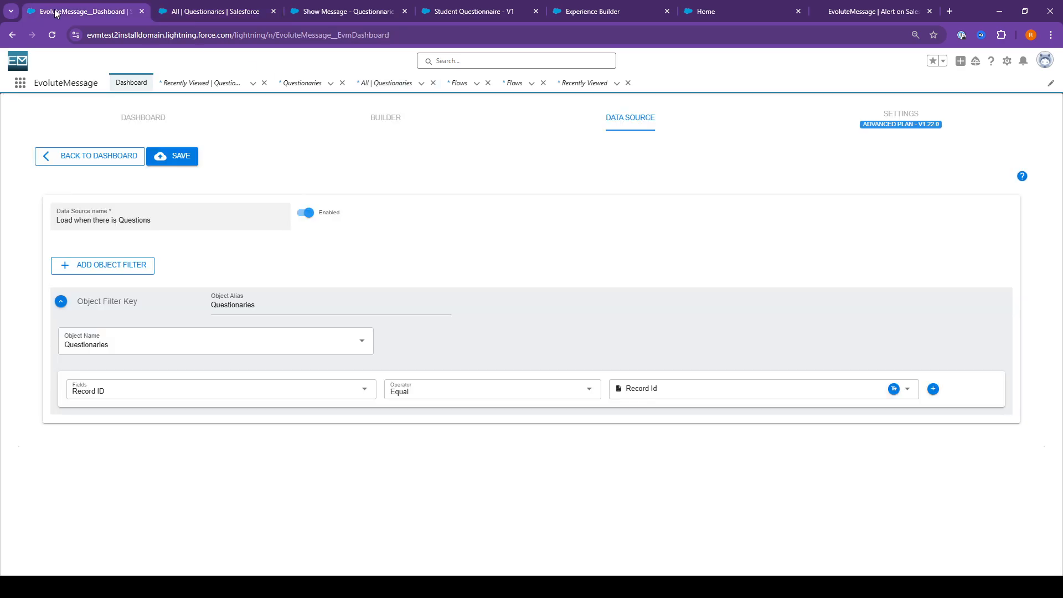
left_click(364, 395)
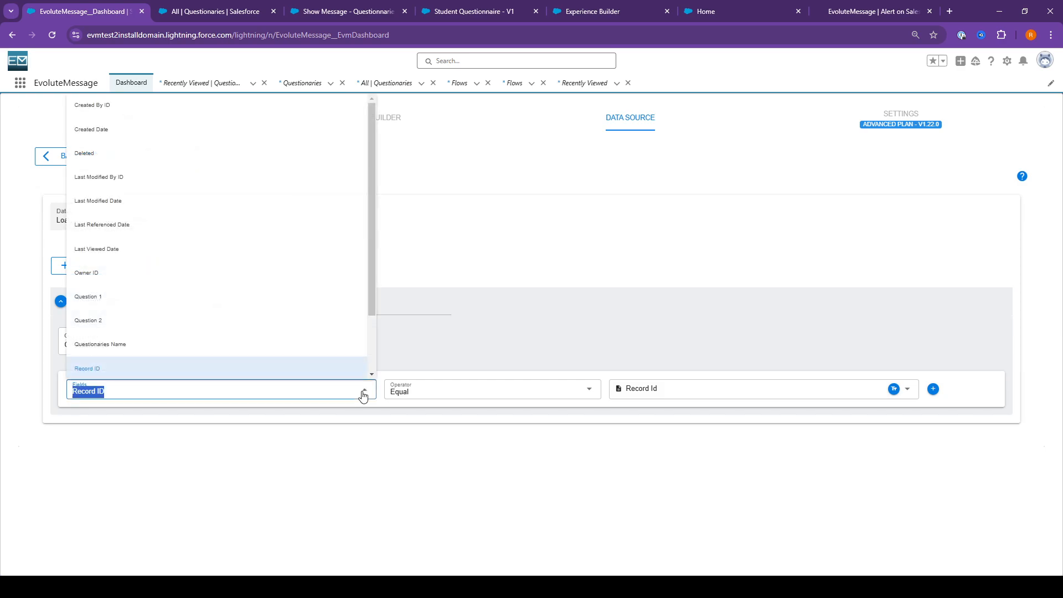
type("Stu")
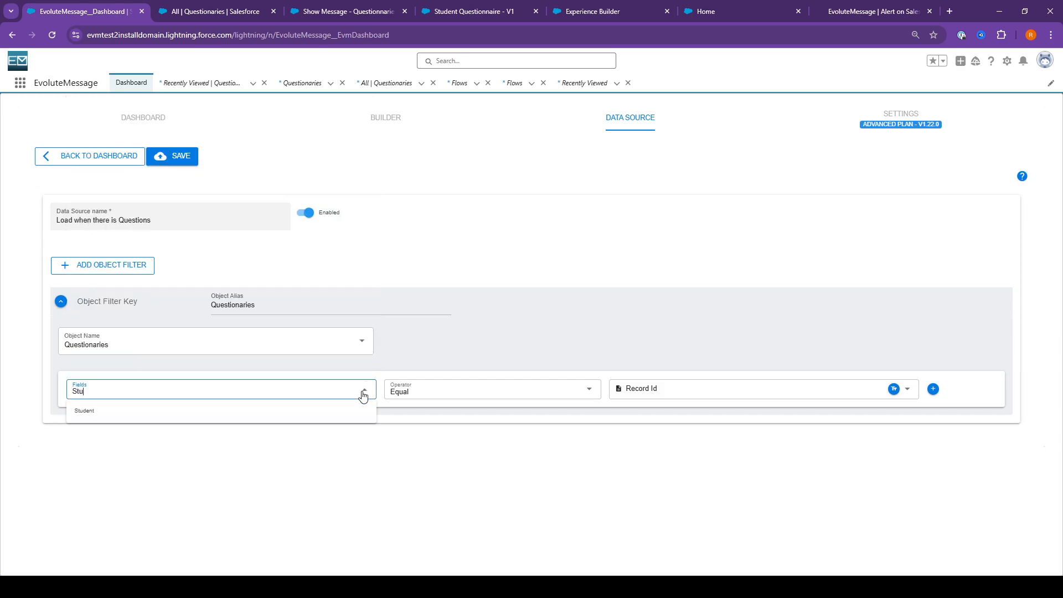
left_click(320, 414)
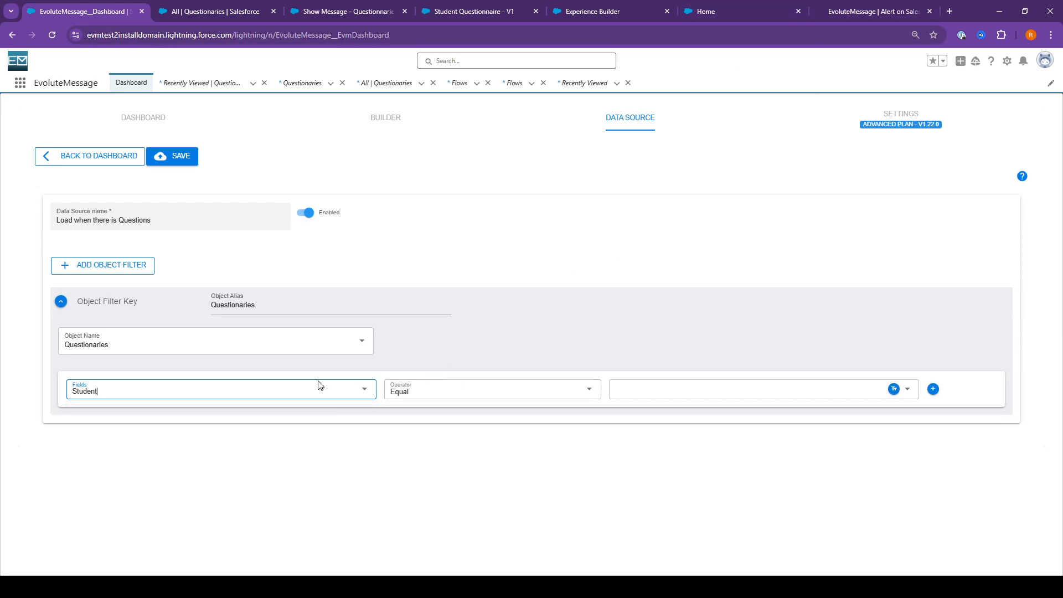
left_click(480, 365)
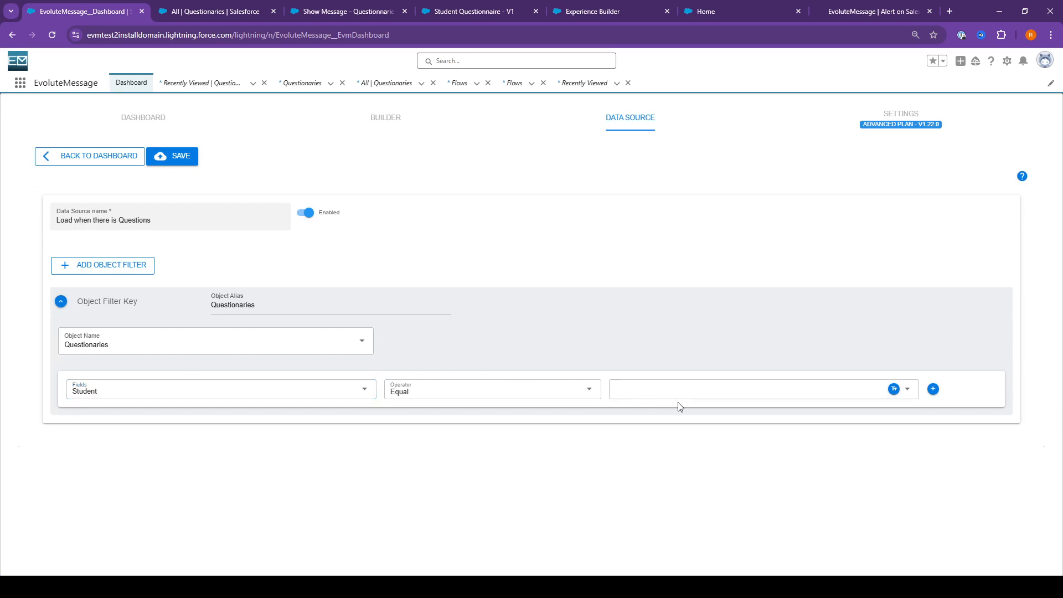
left_click(676, 398)
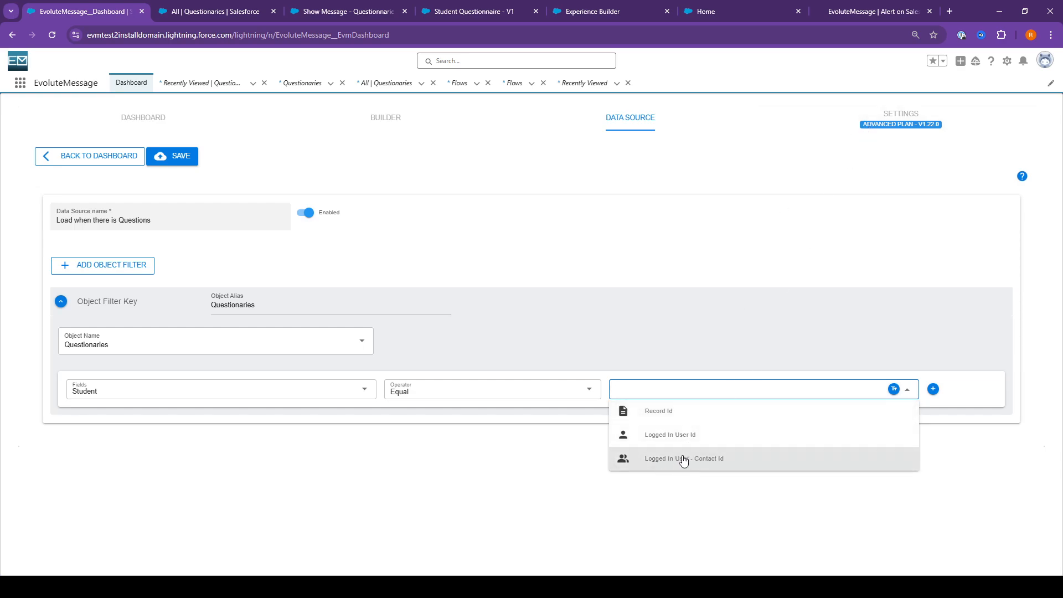
left_click(664, 435)
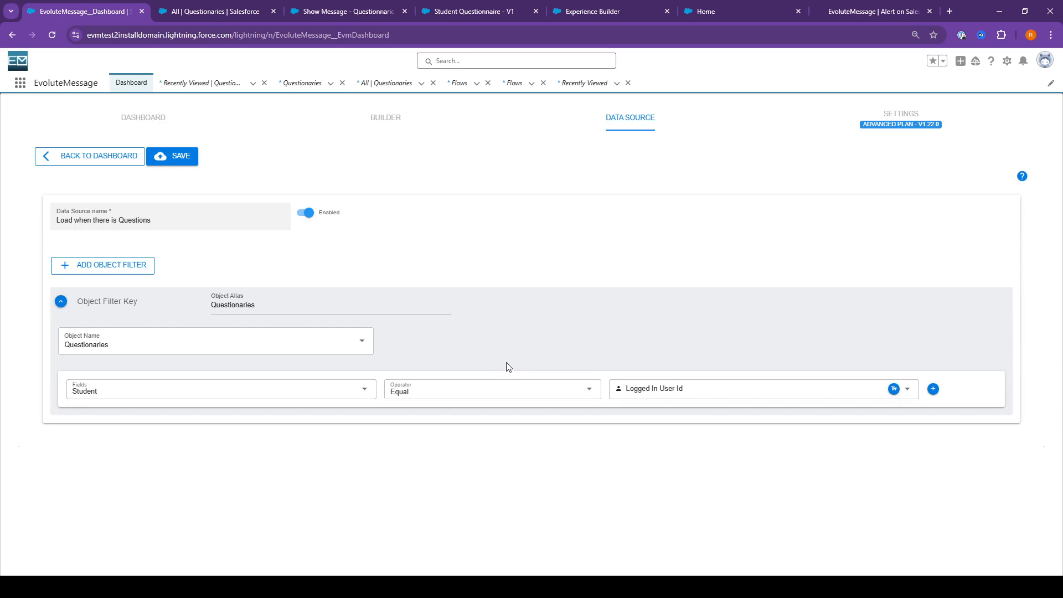
left_click(162, 162)
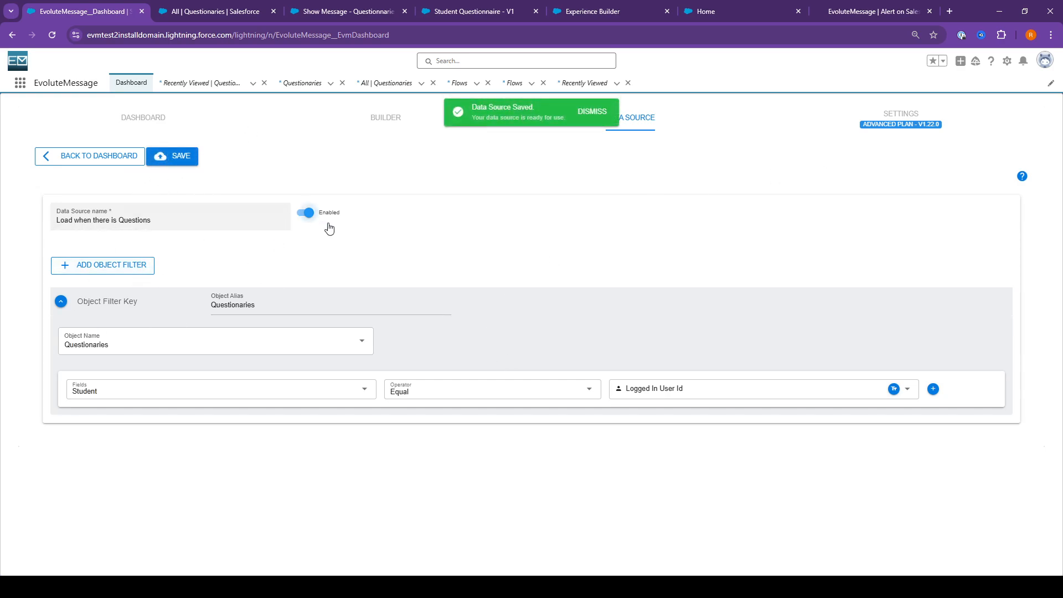
Open the Student Questionnaire message for editing in the builder
left_click(160, 127)
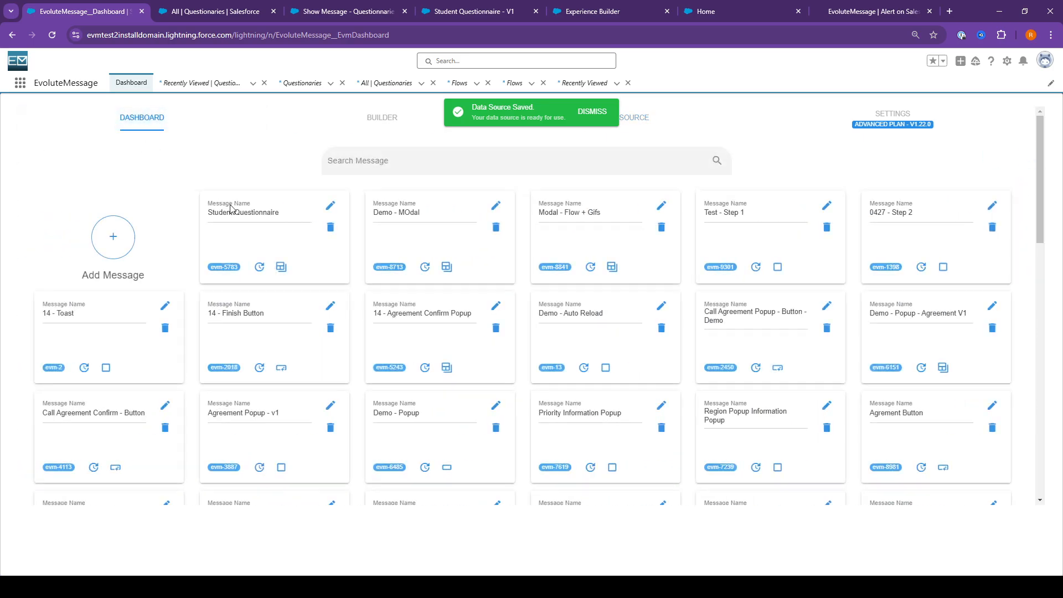
left_click(330, 205)
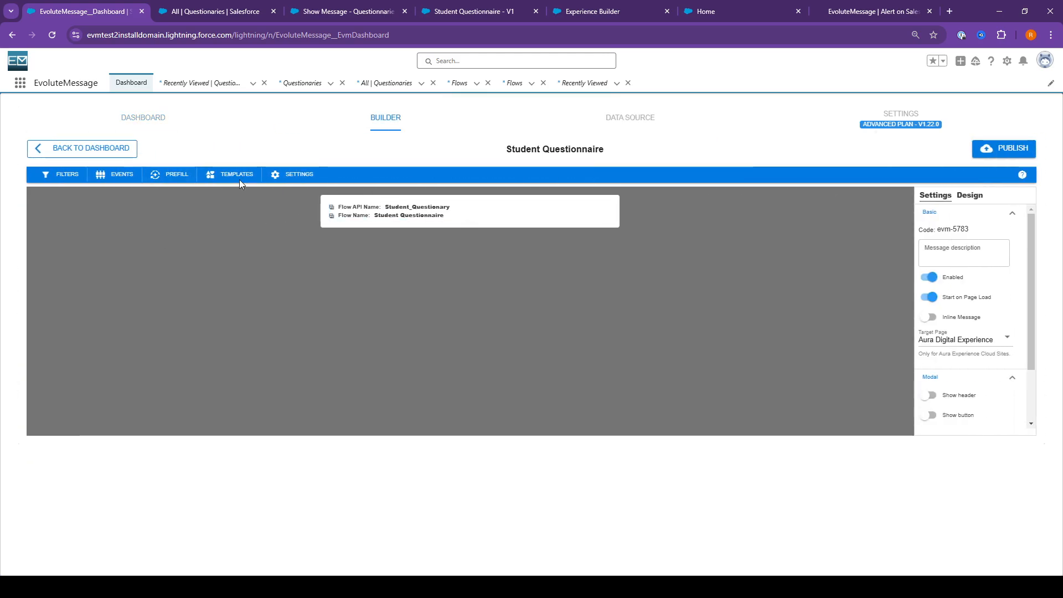
left_click(81, 176)
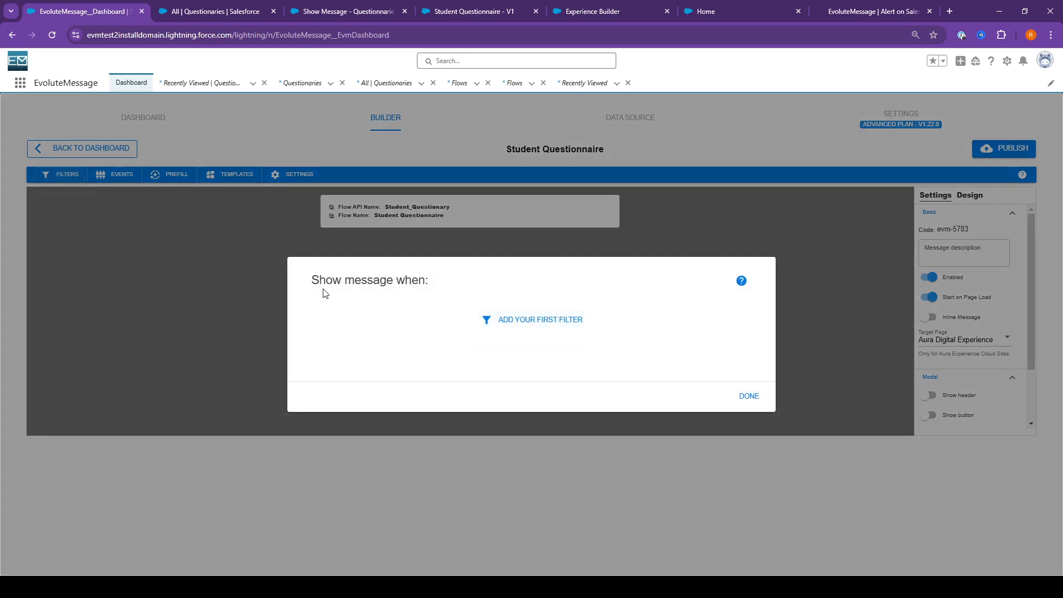
left_click_drag(308, 285, 470, 294)
left_click(508, 318)
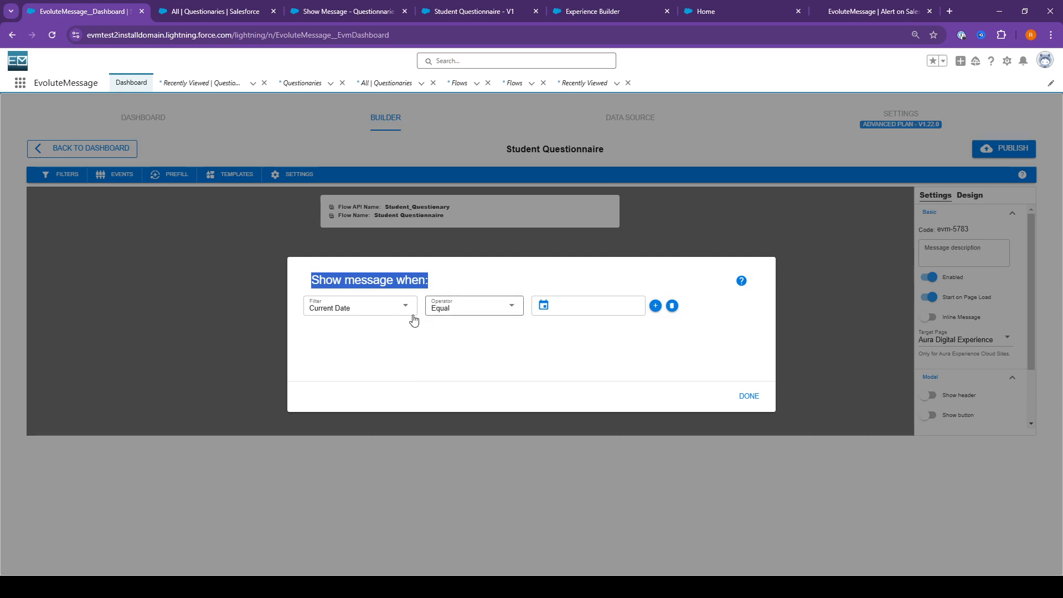
left_click(395, 308)
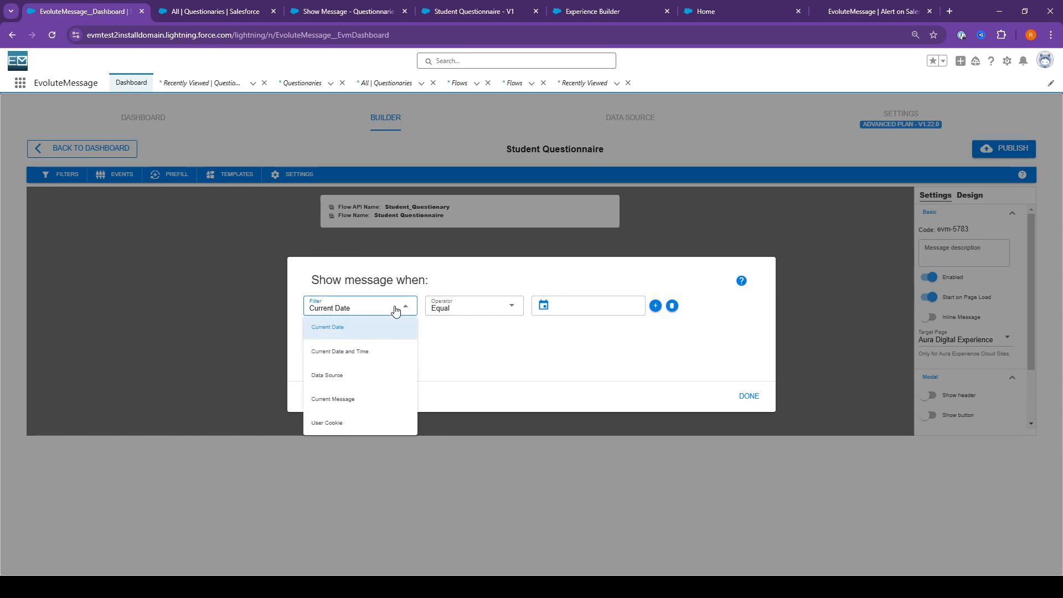
left_click(377, 374)
left_click(498, 308)
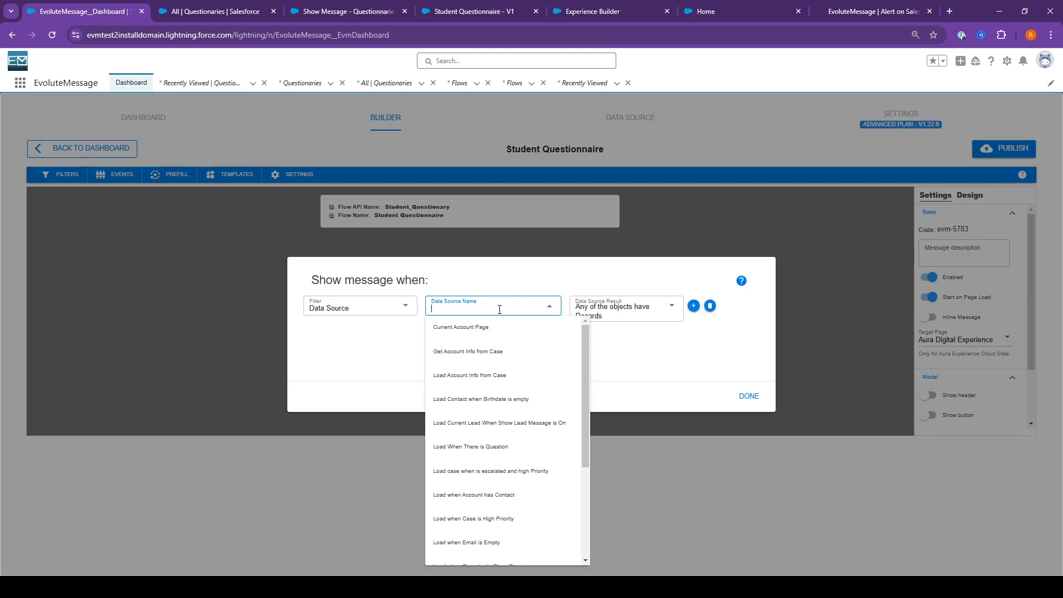
type("Que")
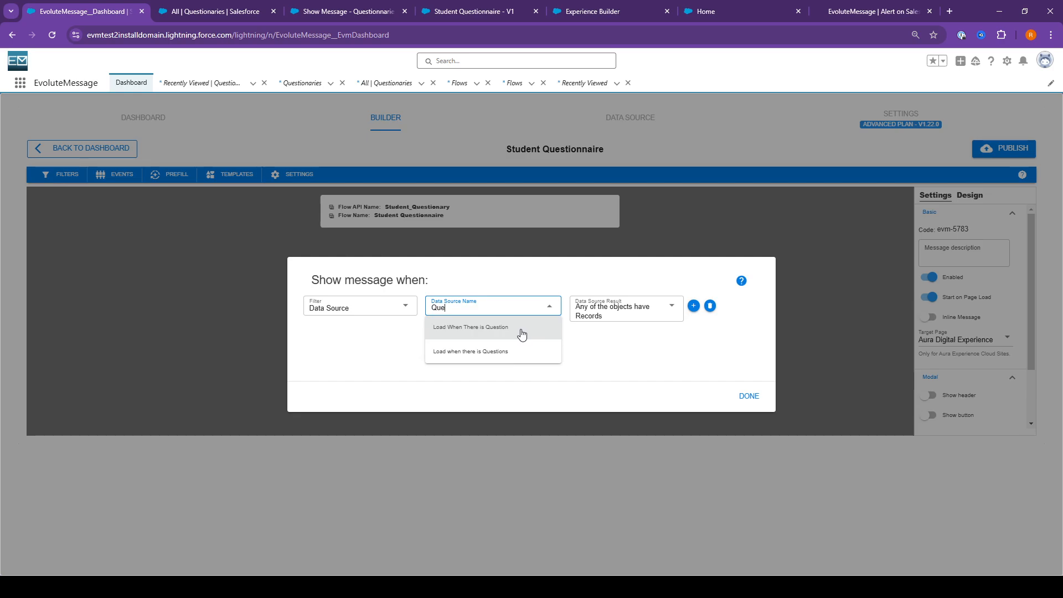
left_click(621, 351)
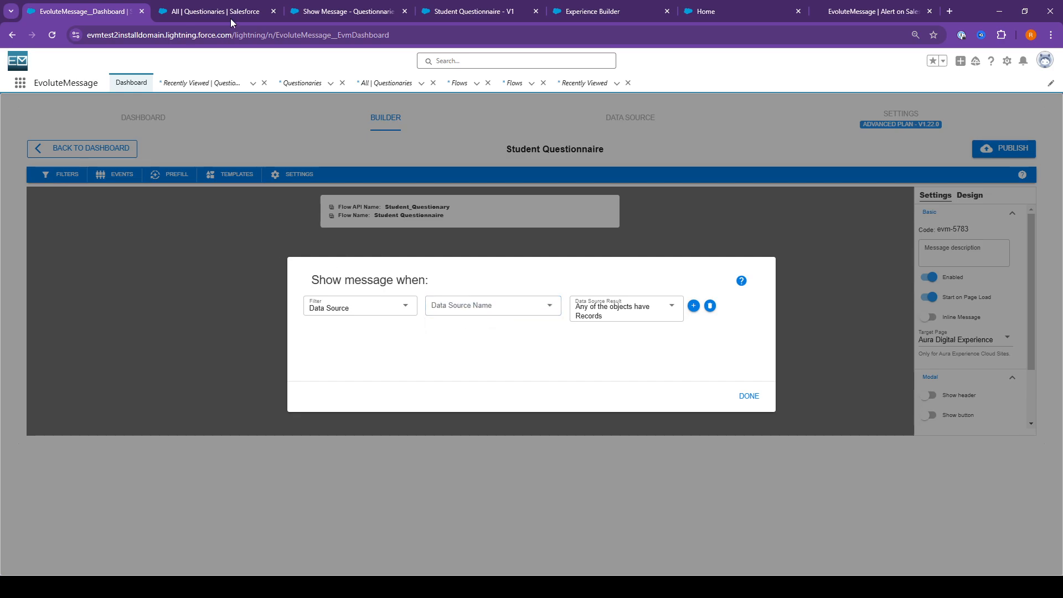
left_click(519, 218)
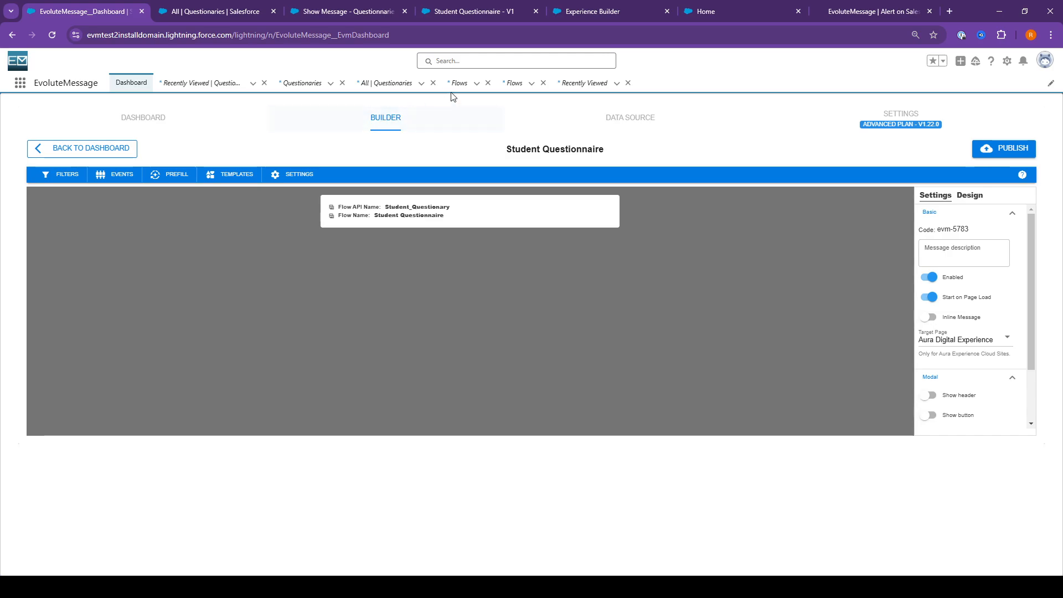
Rename the questions data source to "Load when there is Questions v2" and save it
left_click(557, 134)
left_click(174, 220)
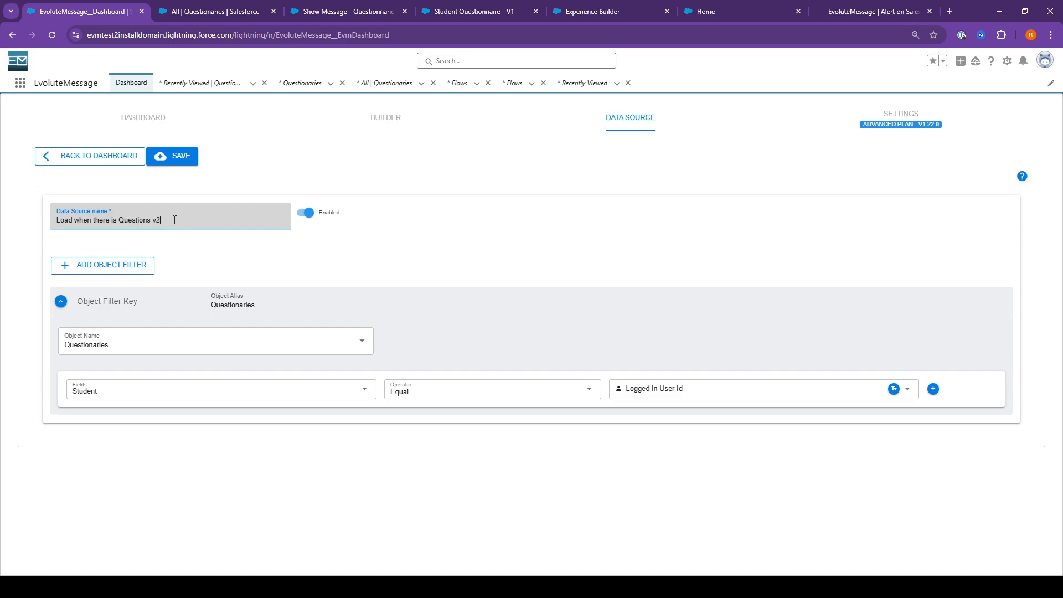
left_click(174, 155)
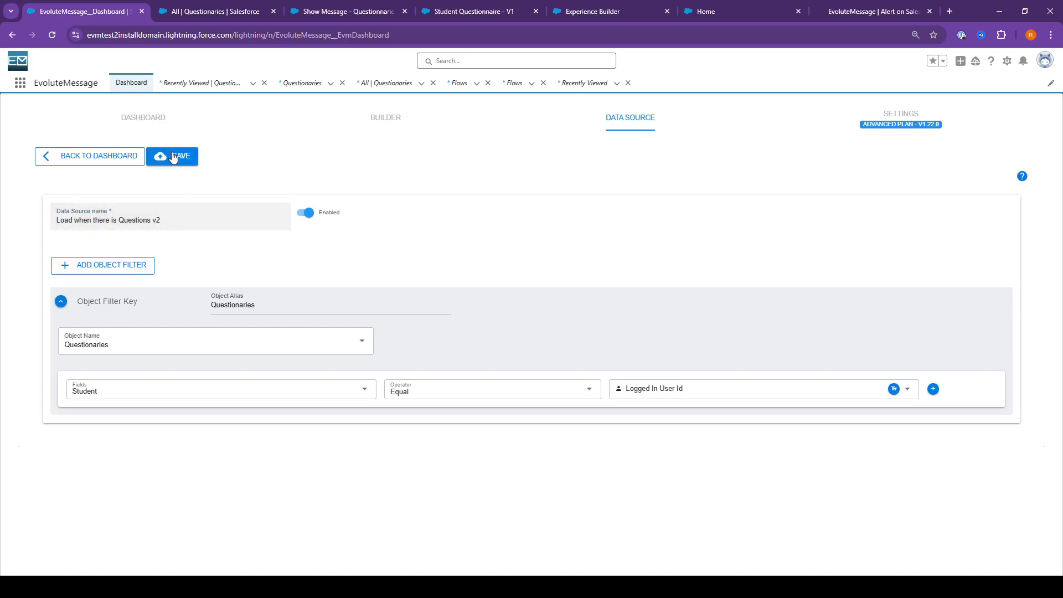
Filter the Student Questionnaire message by the data source "Load when there is Questions v2"
left_click(388, 117)
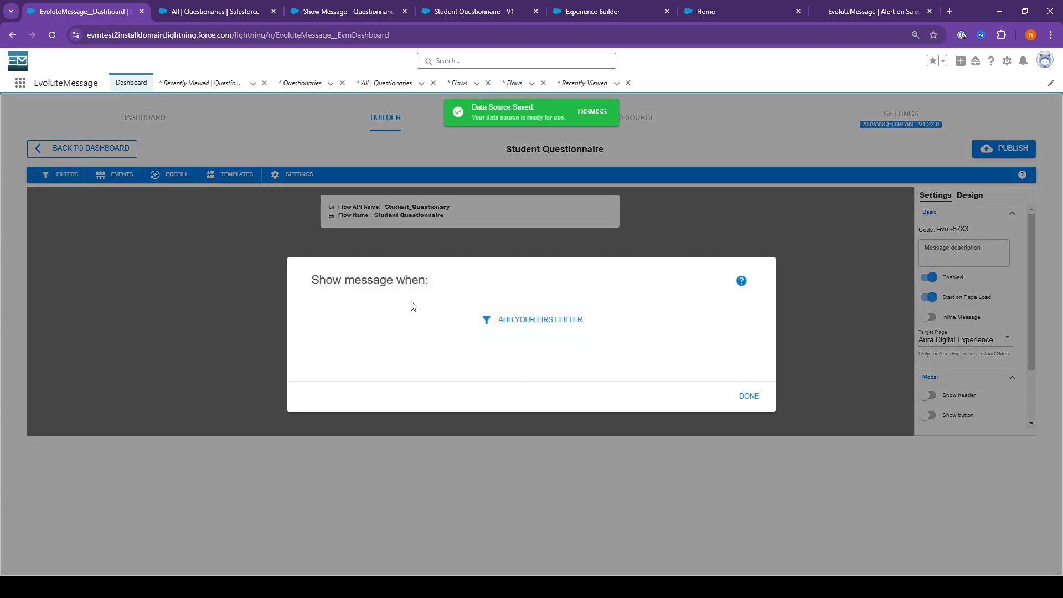
left_click(407, 308)
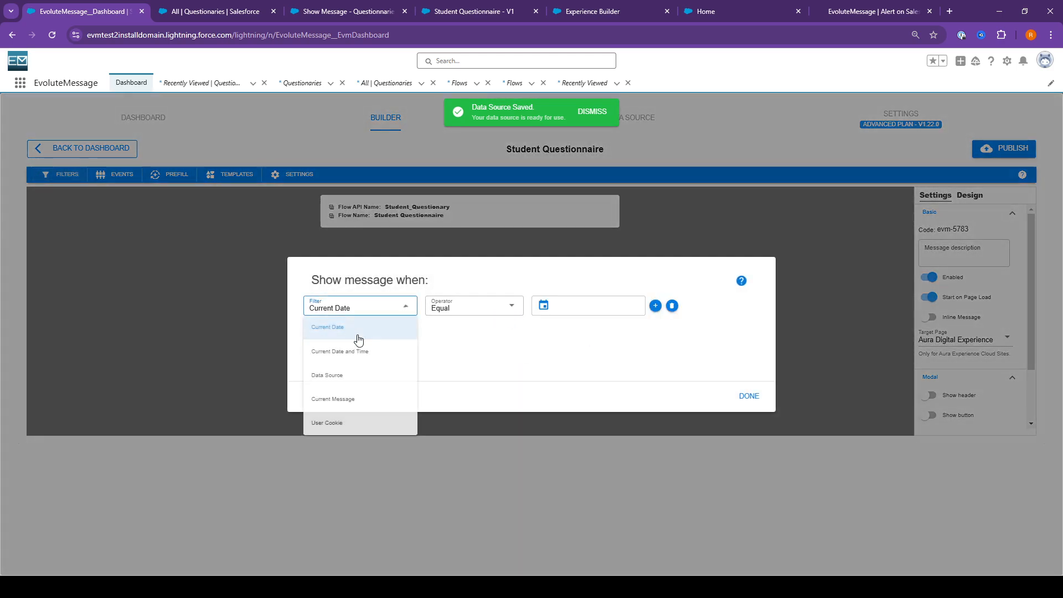
left_click(354, 395)
left_click(354, 308)
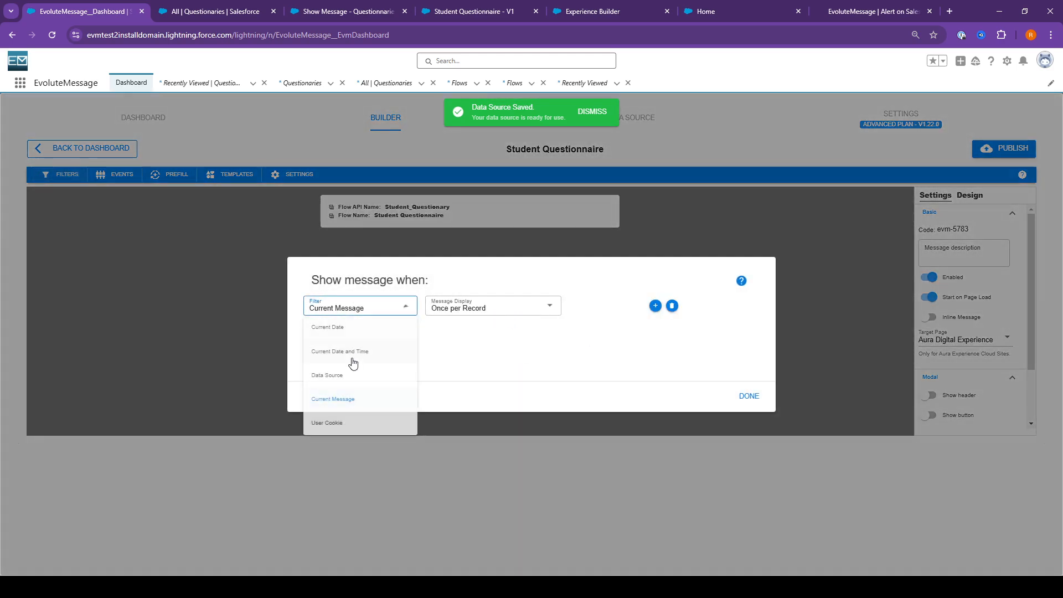
left_click(371, 372)
left_click(496, 308)
type("Load")
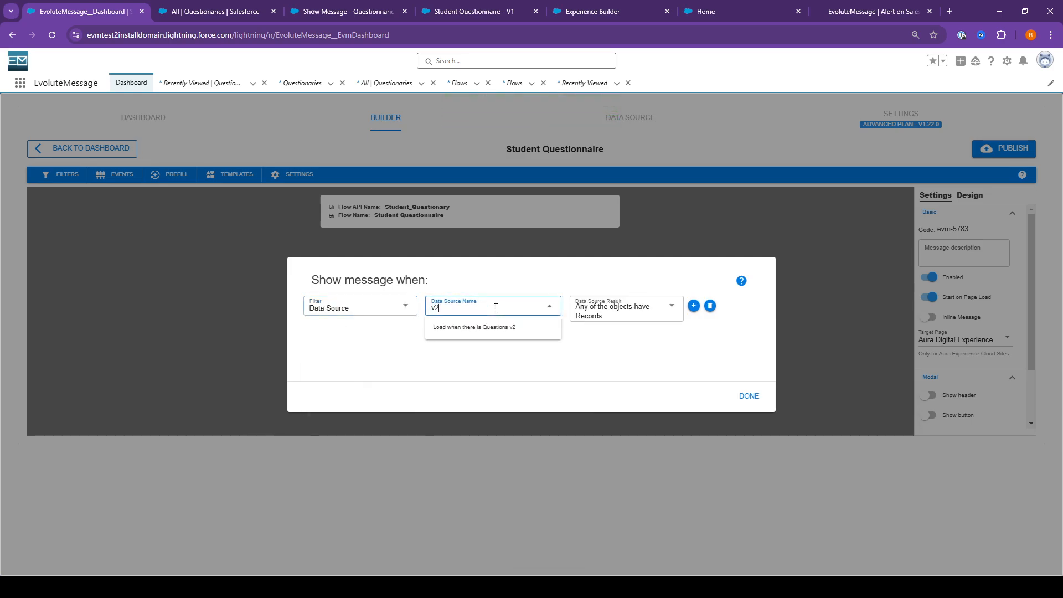
left_click(487, 327)
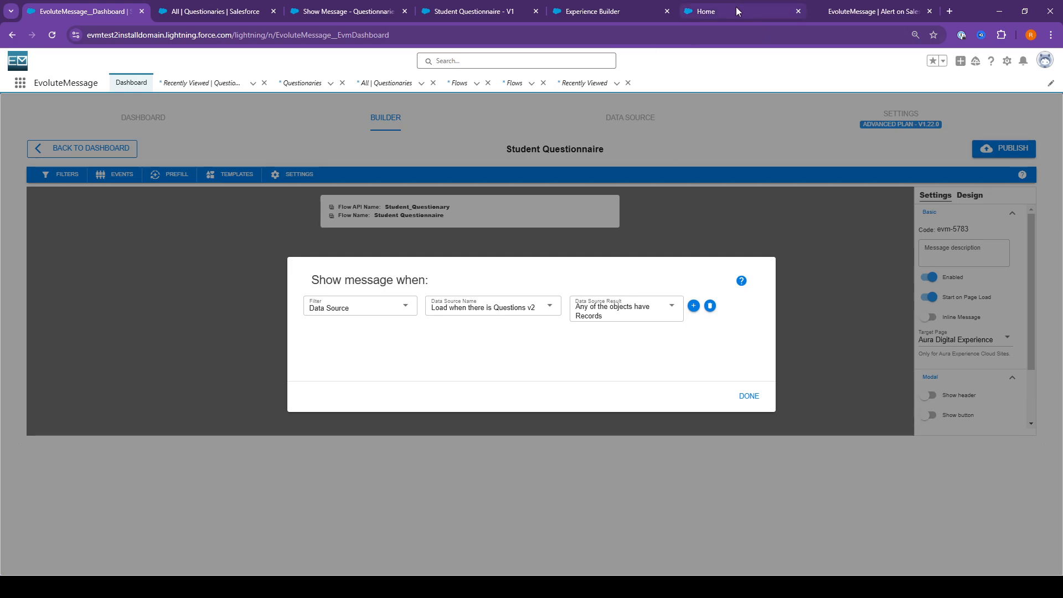
Set the filter's data source result to "Any of the objects are Empty" and publish the message
left_click(598, 315)
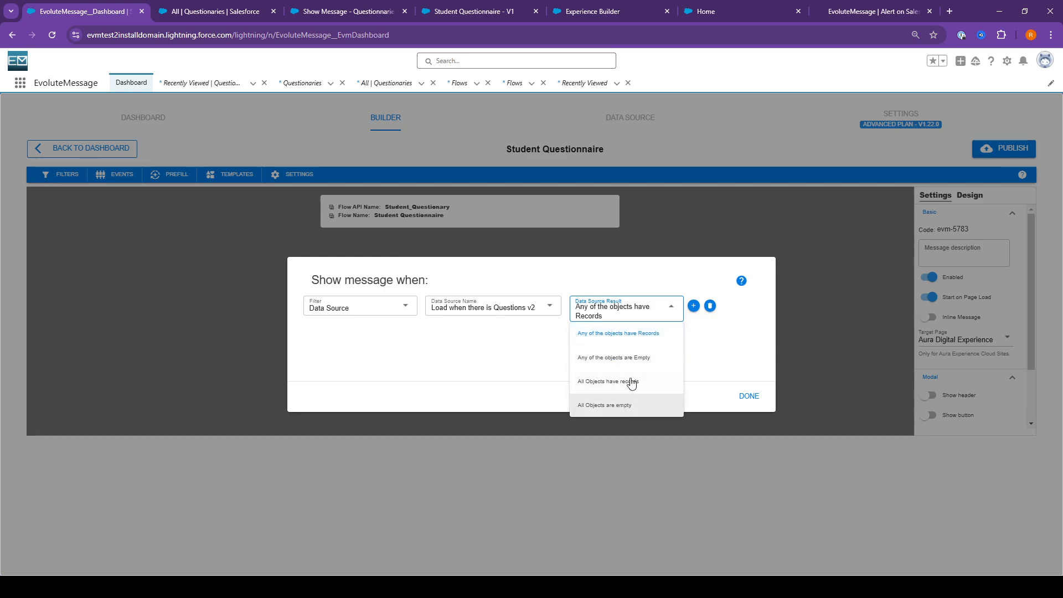
left_click(596, 358)
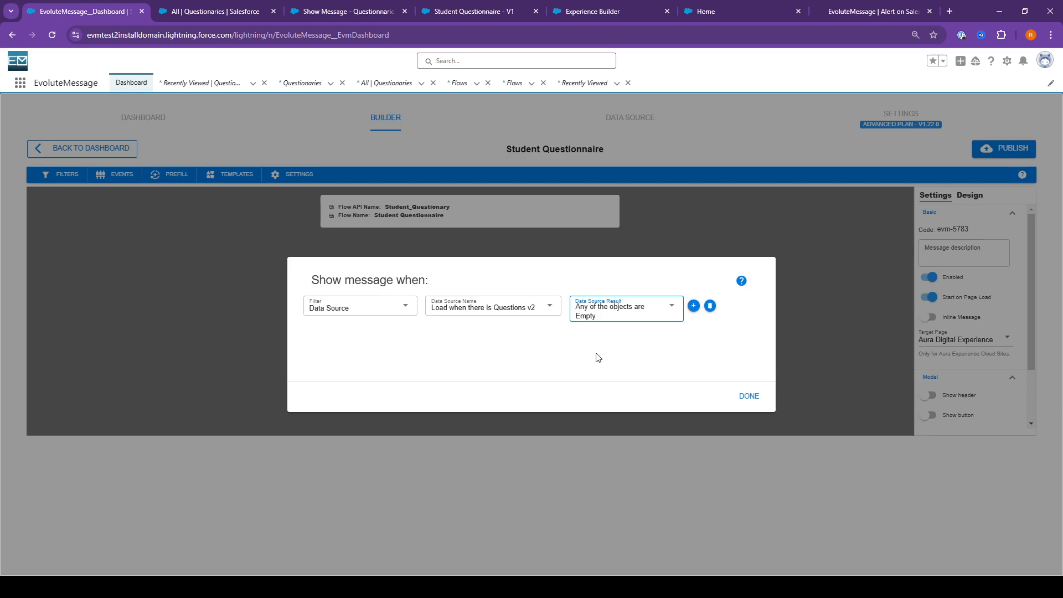
left_click(748, 396)
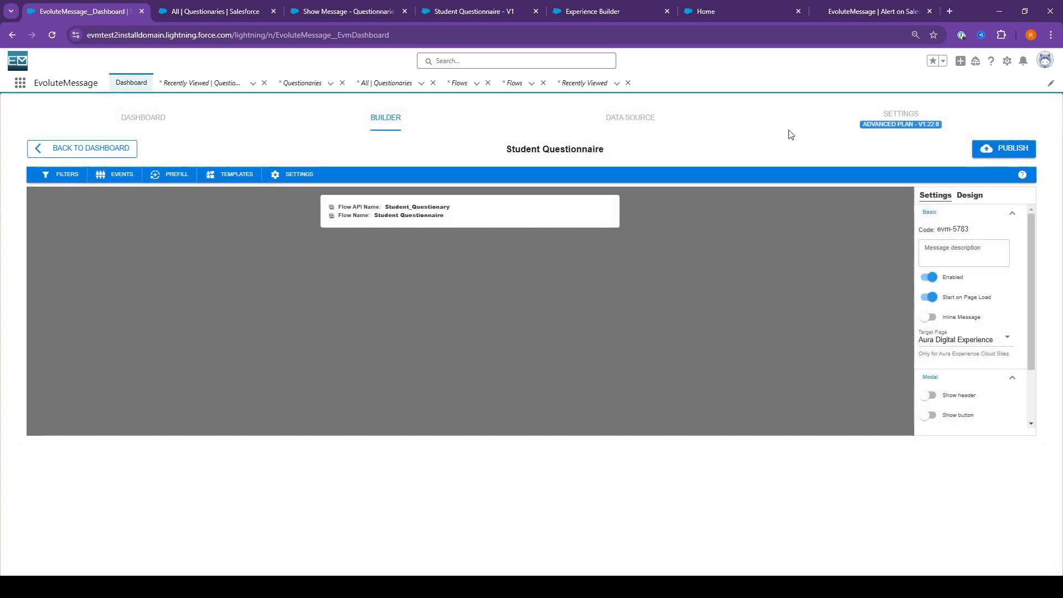
left_click(1005, 149)
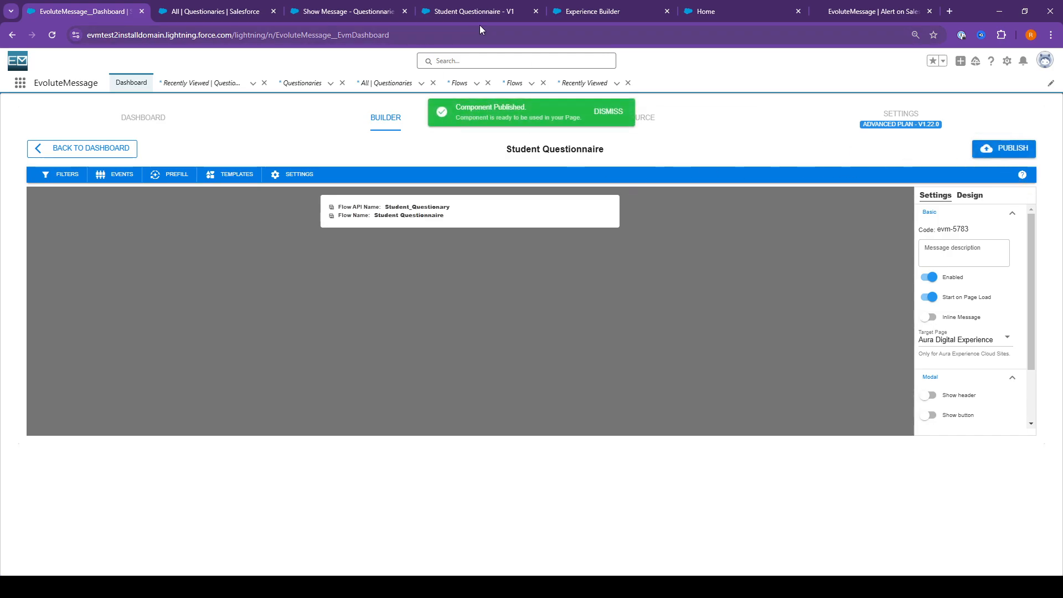
Reload the Experience Cloud home page and submit the Student Questionnaire popup with "Test1" as the Question 1 answer
left_click(745, 15)
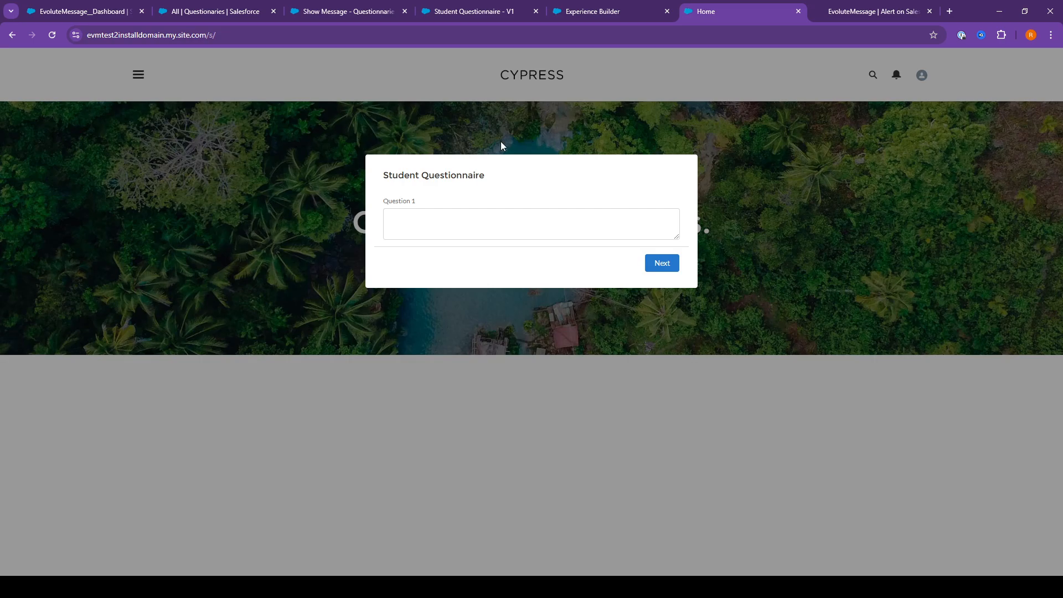
key("F5")
left_click(422, 221)
type("Test1")
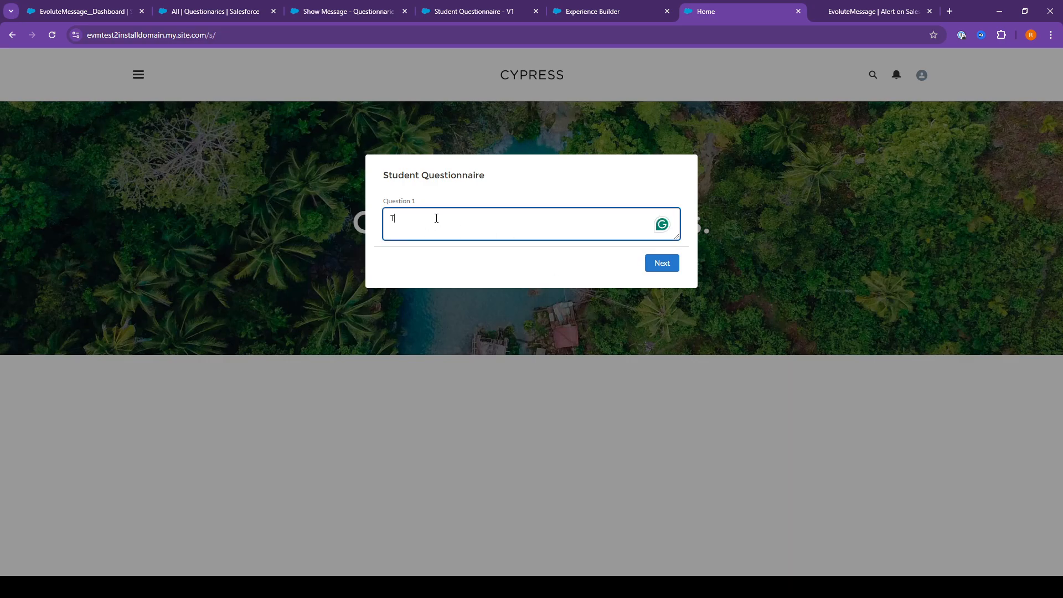
left_click(678, 268)
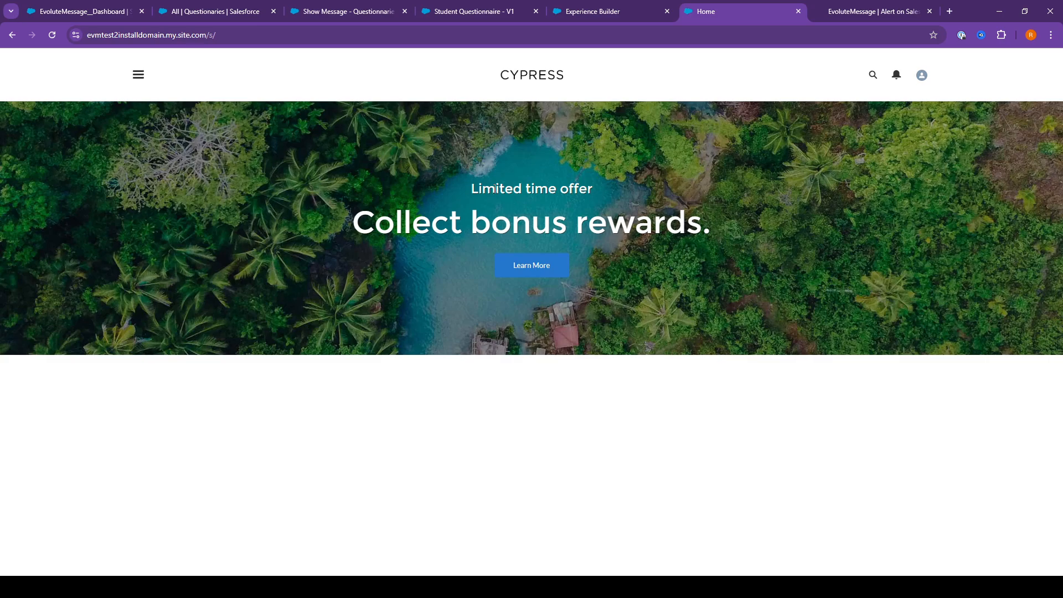
Clear the Question 1 value of the student's record in the All Questionaries list and save the change
left_click(208, 14)
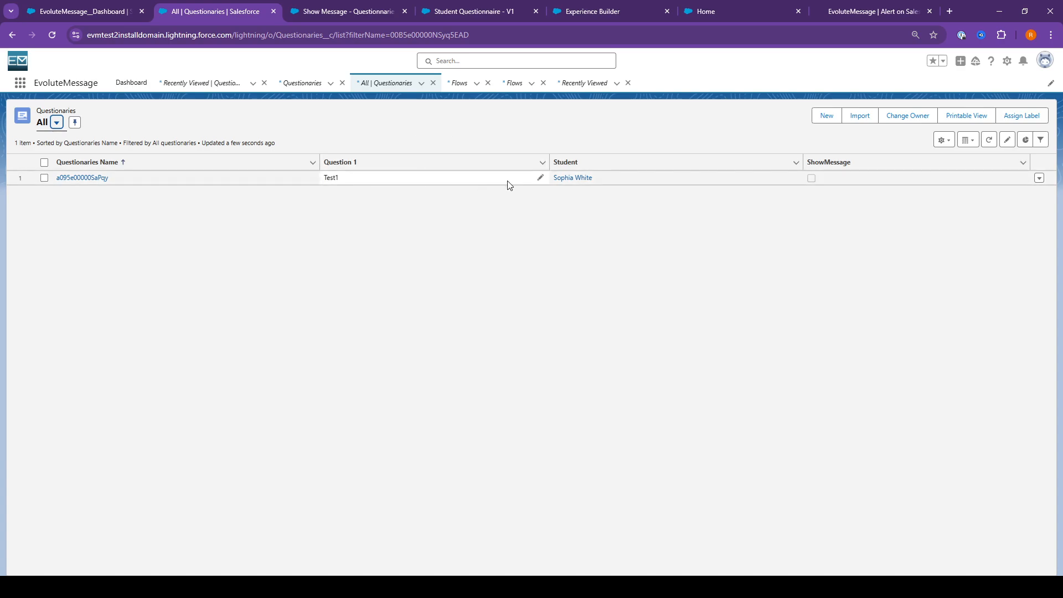
left_click(540, 178)
key("ctrl+a")
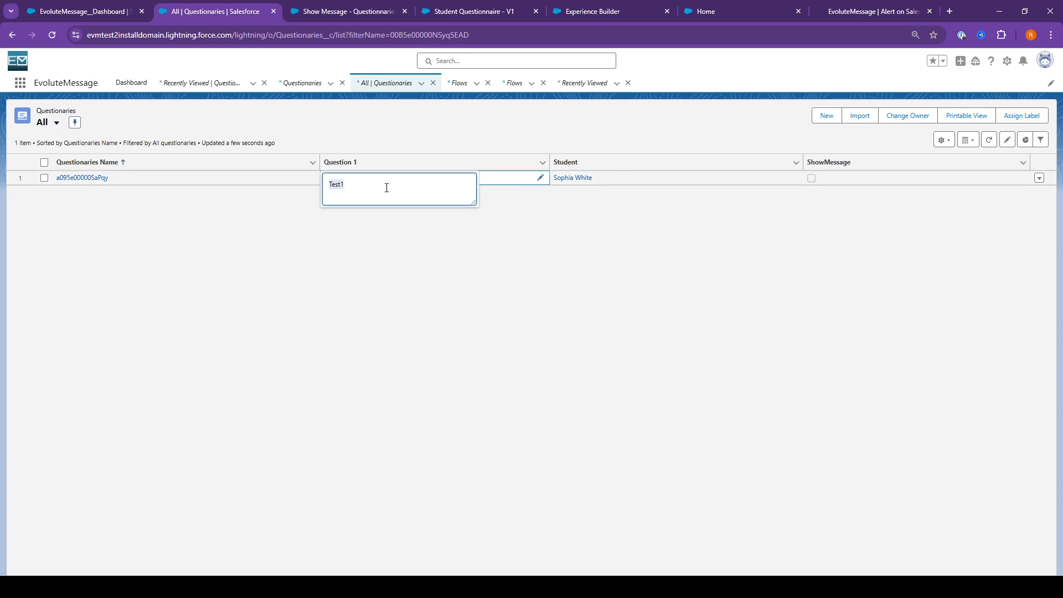
key("BackSpace")
left_click(431, 131)
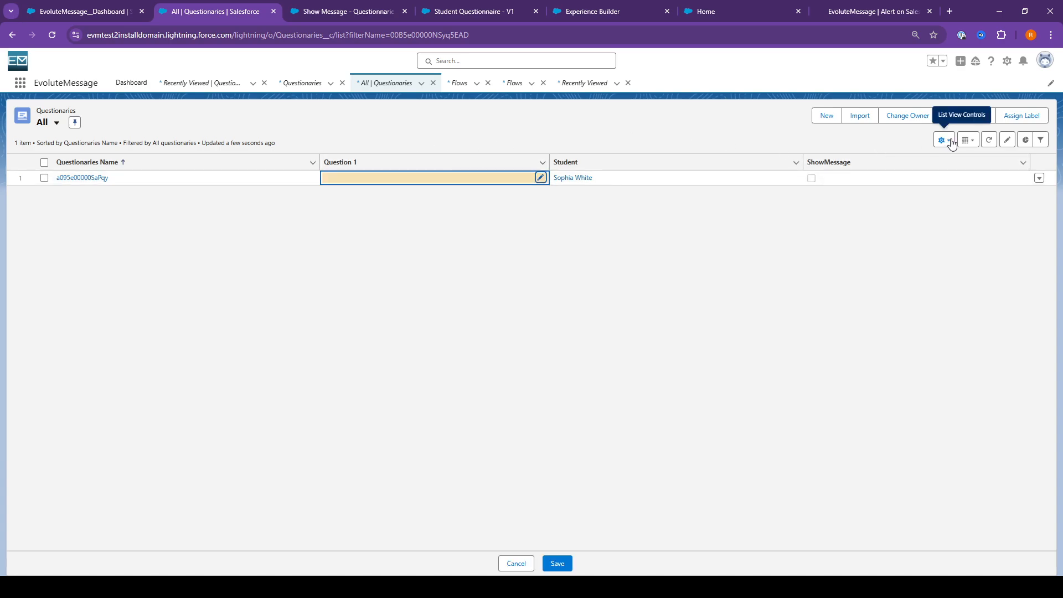
left_click(557, 562)
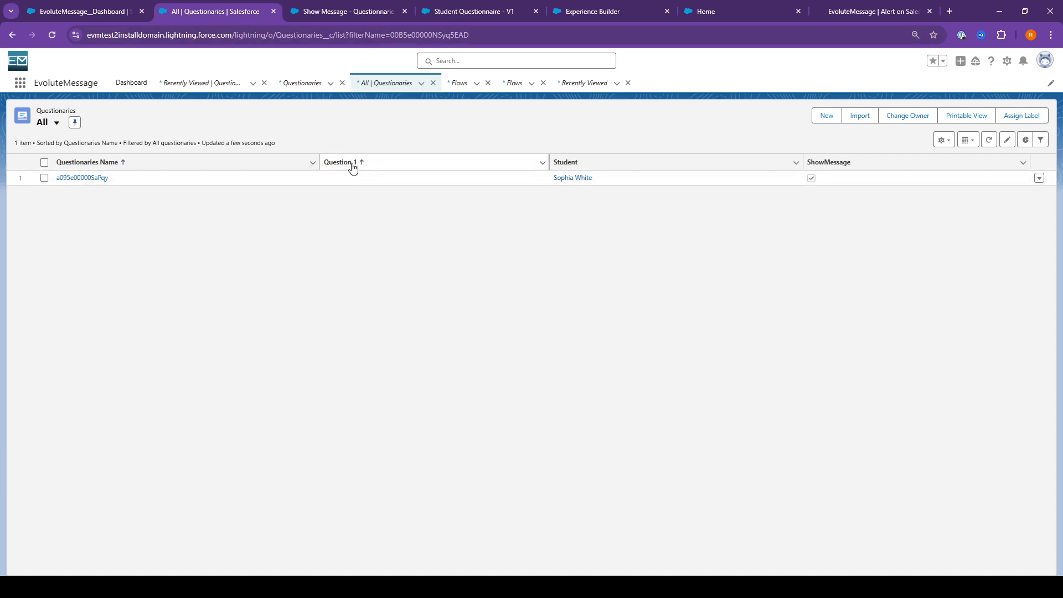
Add a second condition on the Question 1 field below the Student condition in the questions data source
left_click(1005, 64)
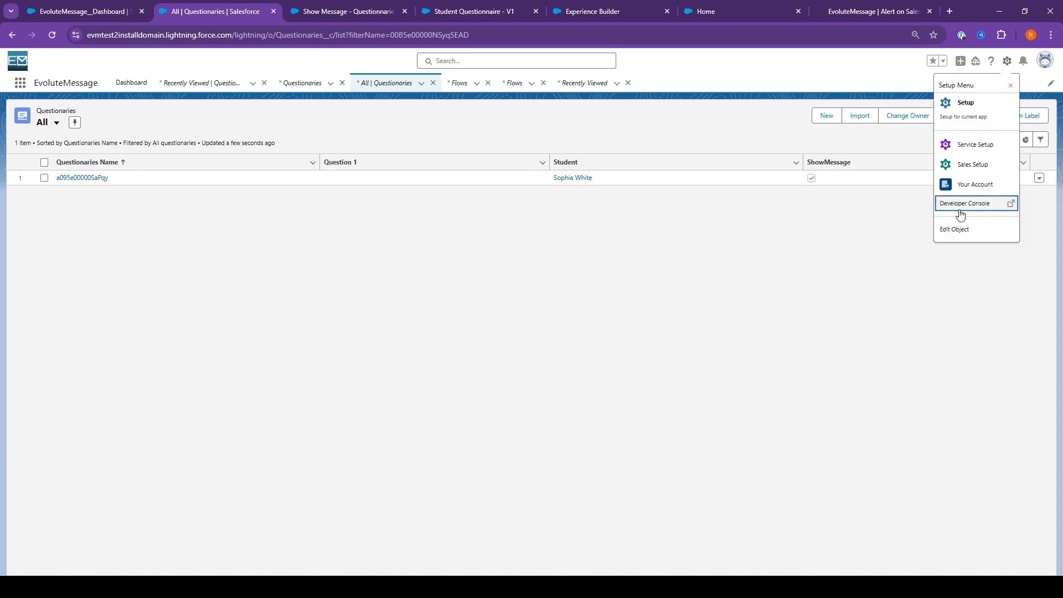
left_click(348, 146)
left_click(135, 16)
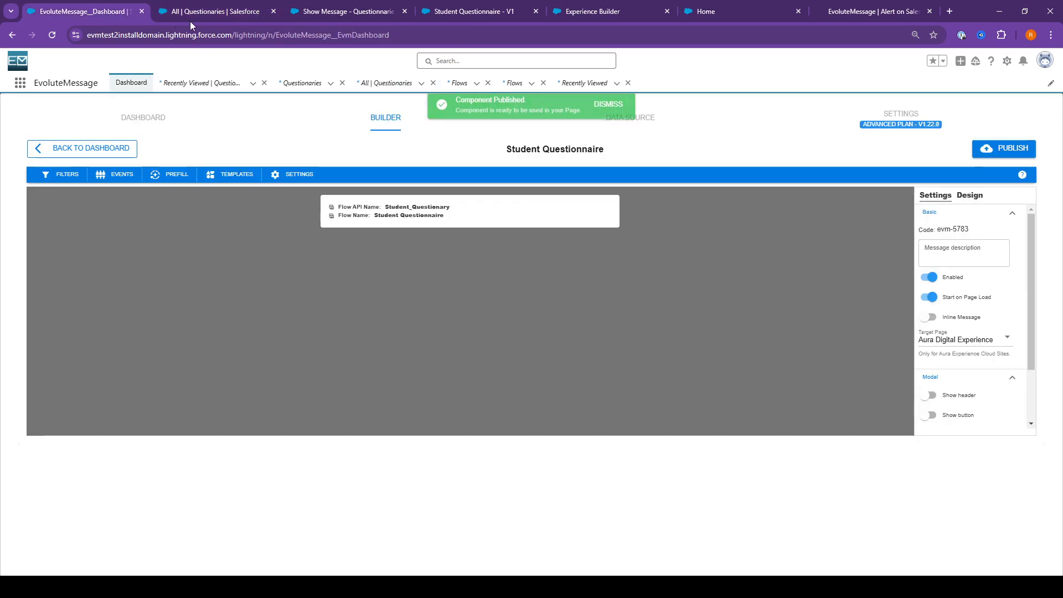
left_click(629, 123)
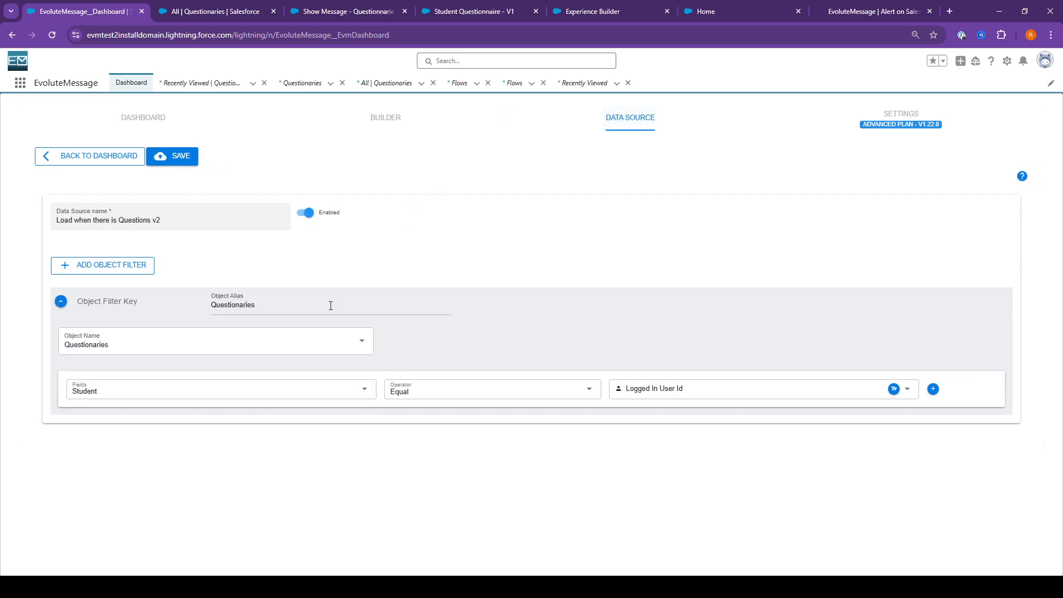
left_click(933, 389)
left_click(945, 420)
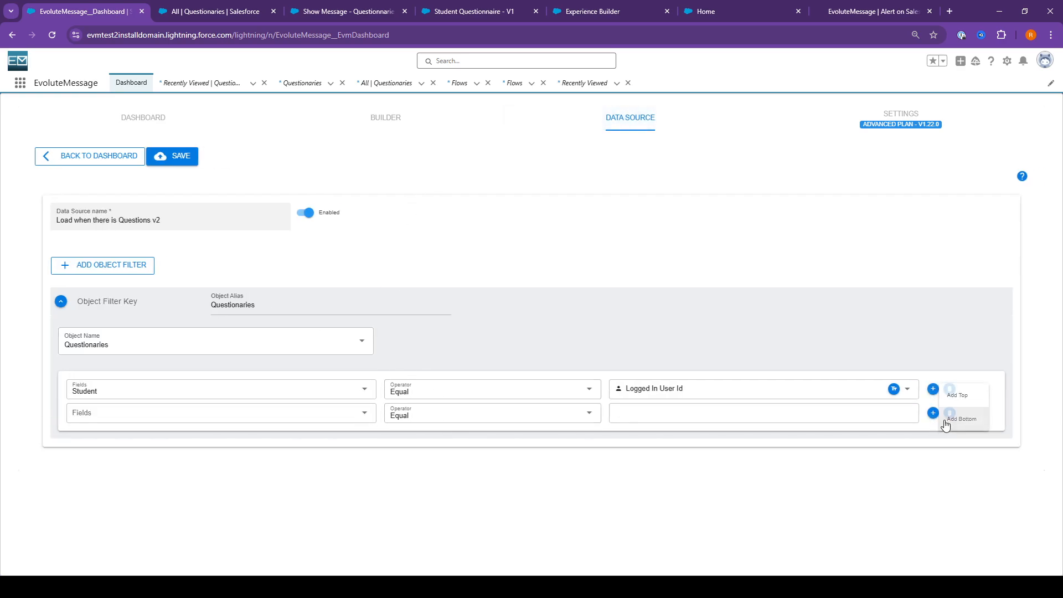
left_click(192, 416)
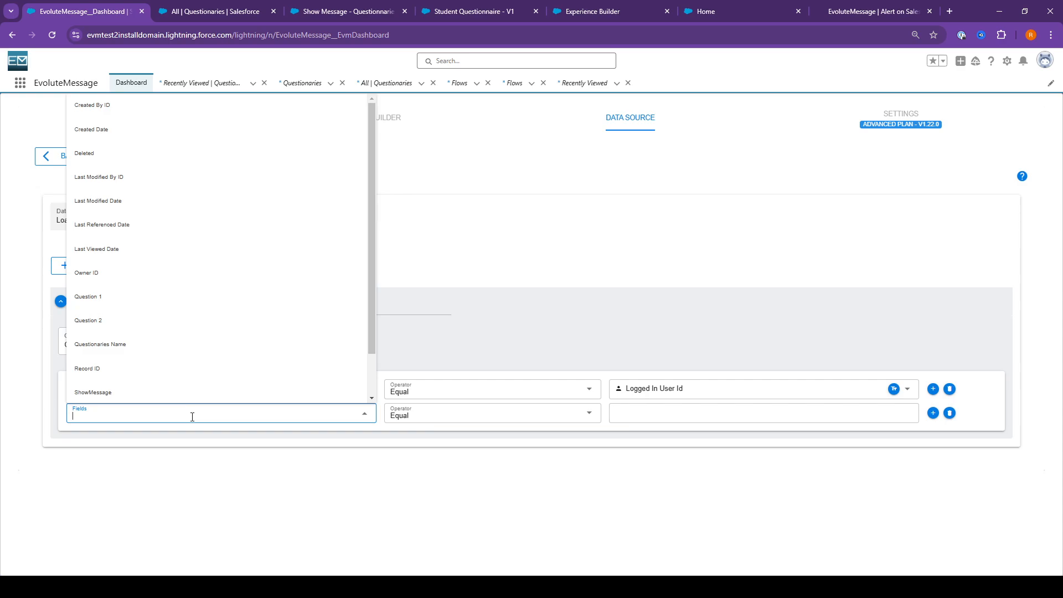
left_click(130, 297)
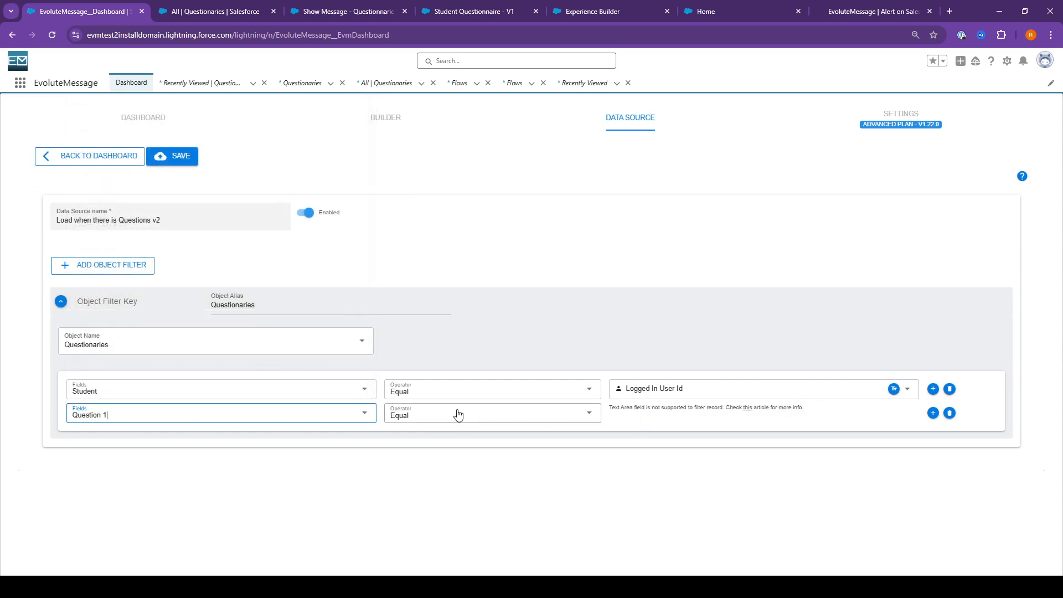
left_click_drag(625, 411, 679, 411)
left_click(666, 412)
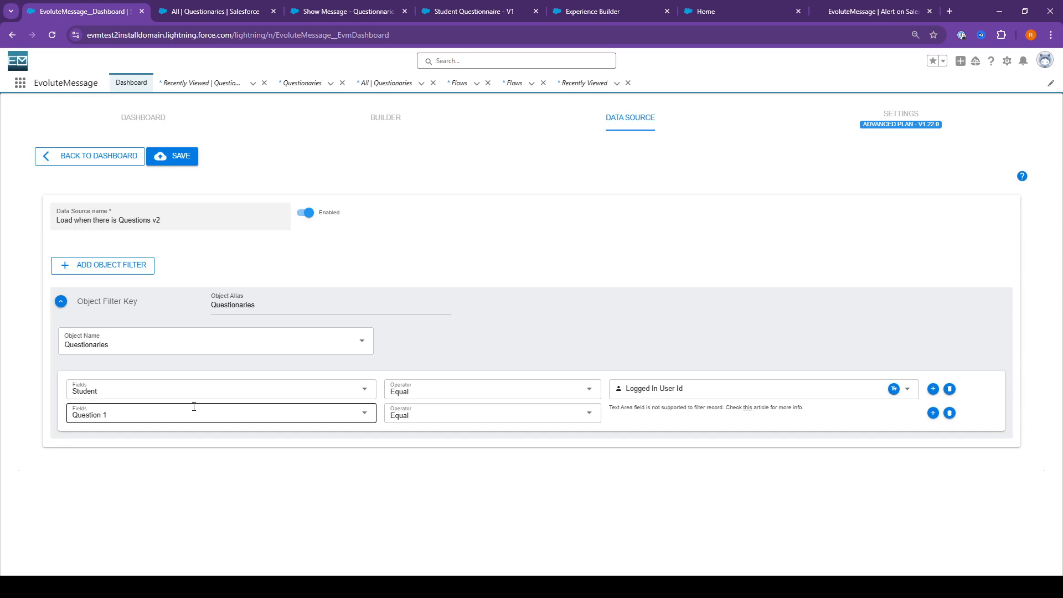
left_click_drag(609, 407, 634, 405)
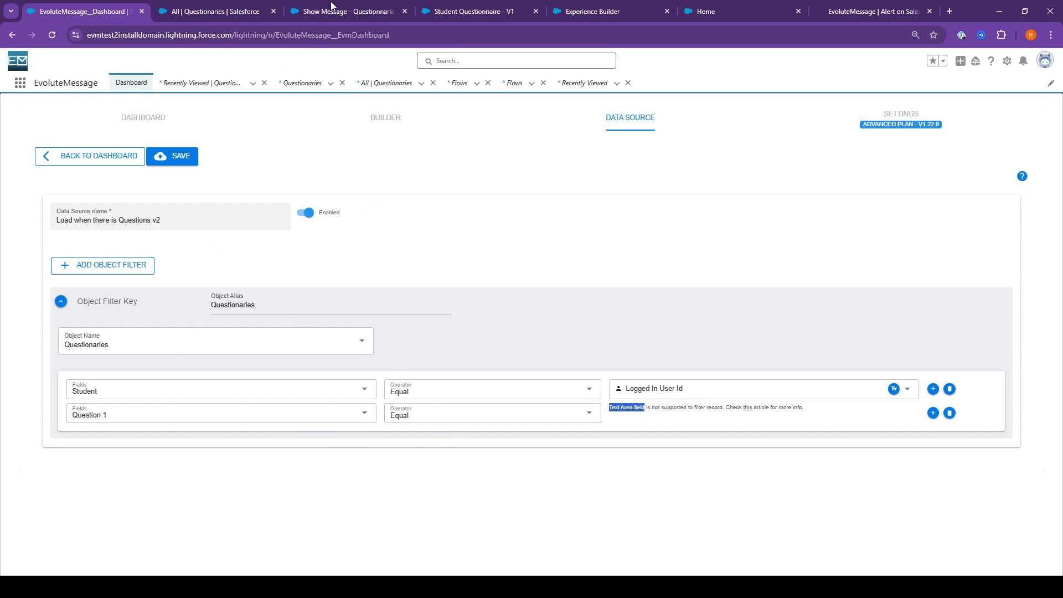
Examine the ShowMessage column in the Questionaries list and the start trigger settings of the Show Message flow
left_click(232, 14)
left_click(864, 163)
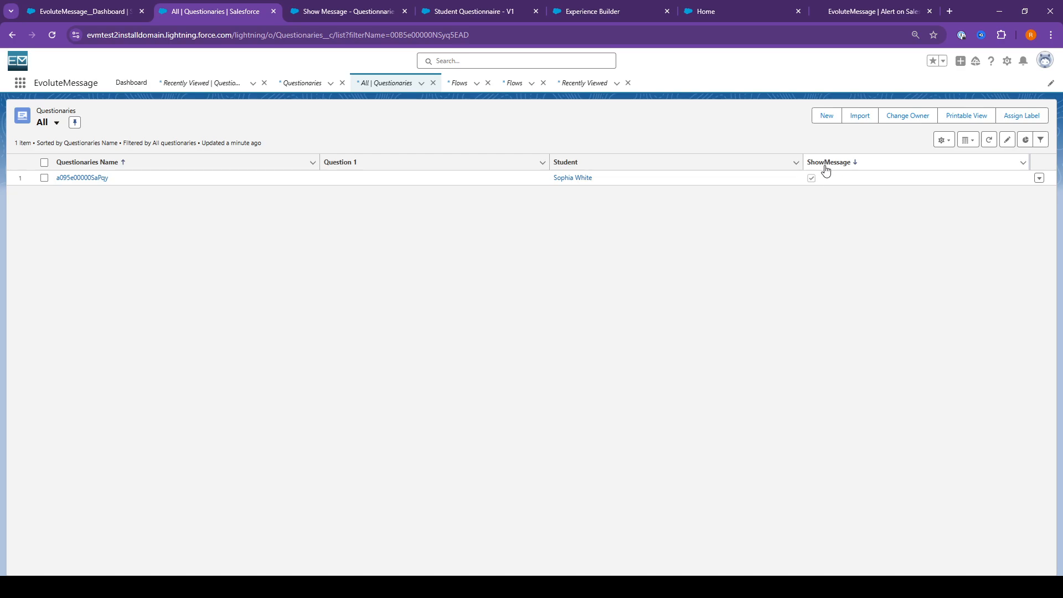
left_click(344, 12)
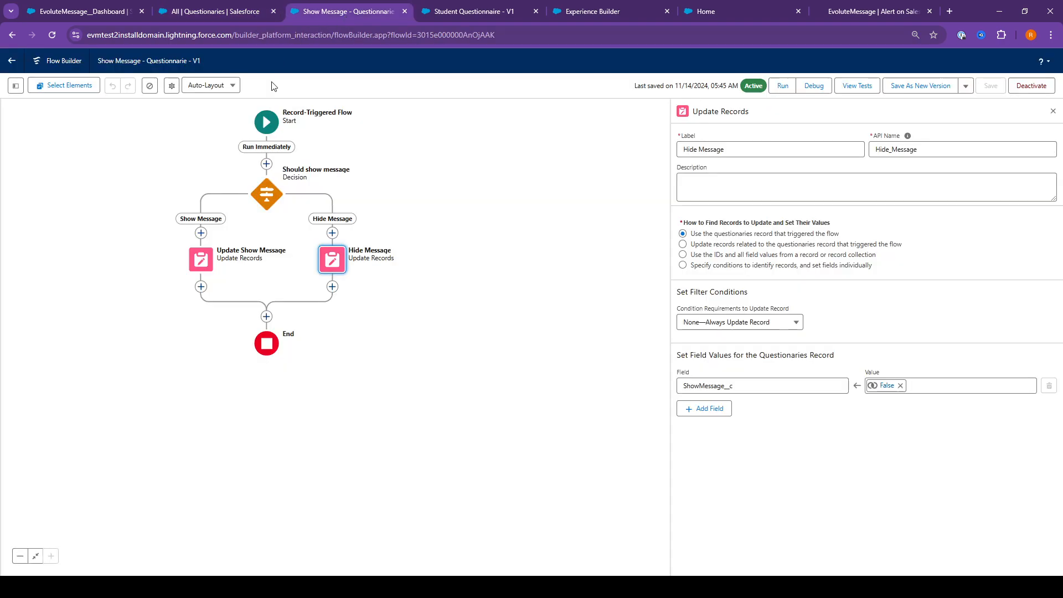
left_click(270, 127)
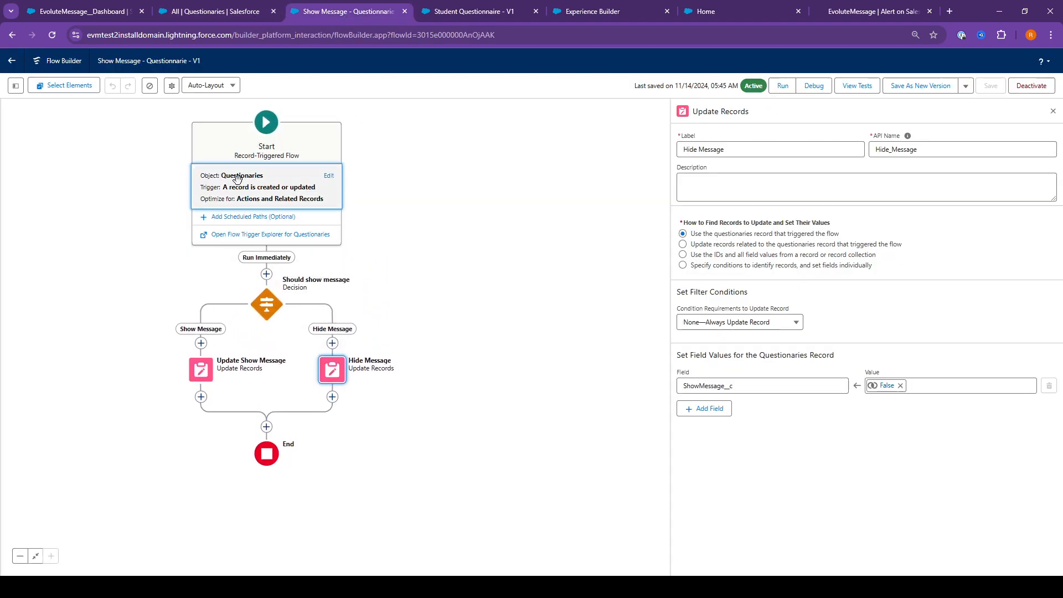
left_click(329, 175)
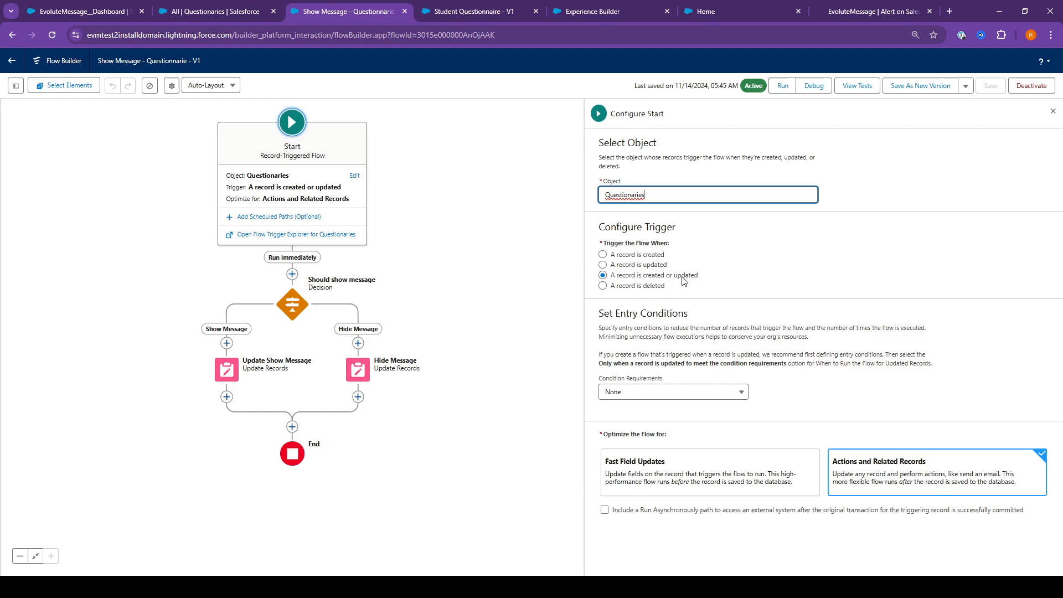
Examine the Should show message decision's outcomes and the field assignment in the Update Show Message element
left_click(292, 311)
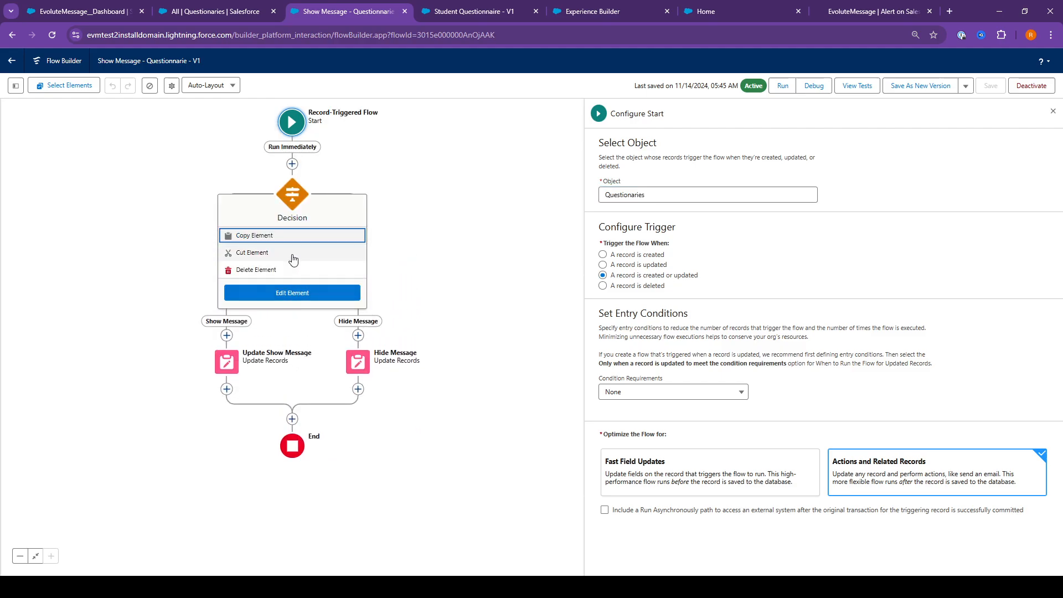
left_click(292, 289)
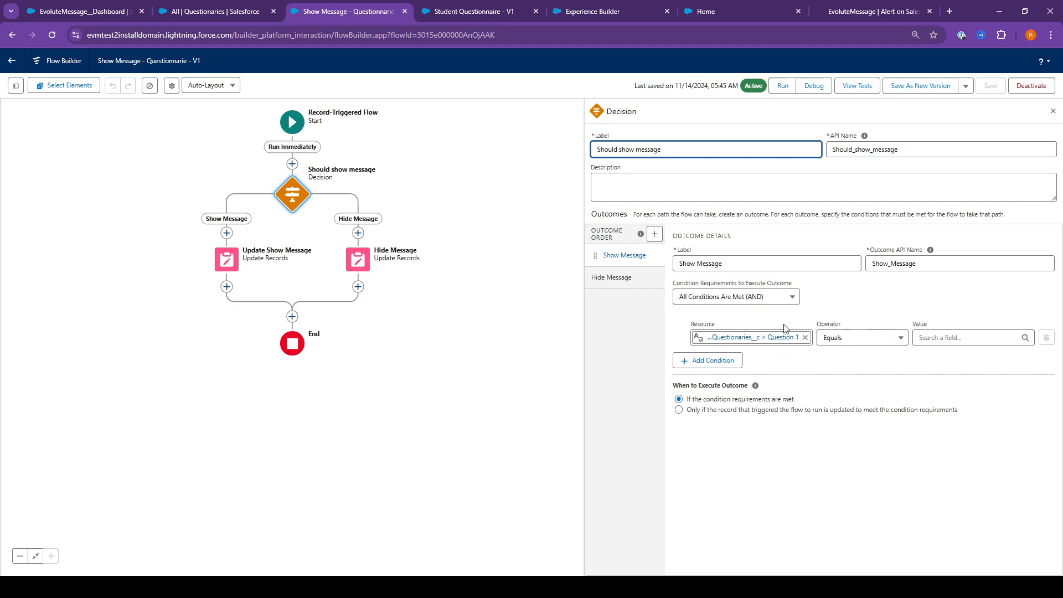
left_click(639, 278)
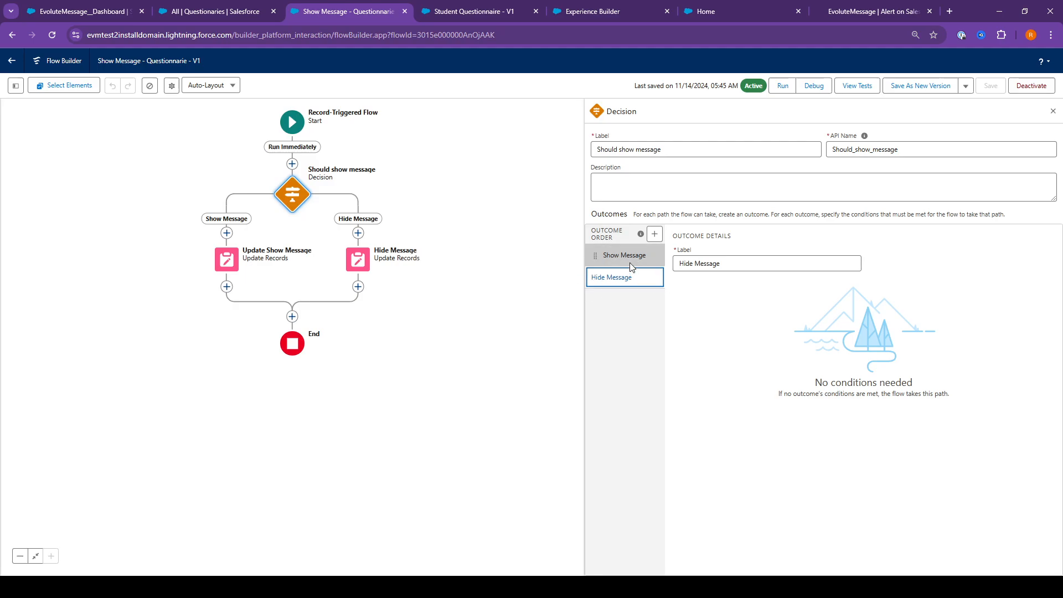
left_click(283, 216)
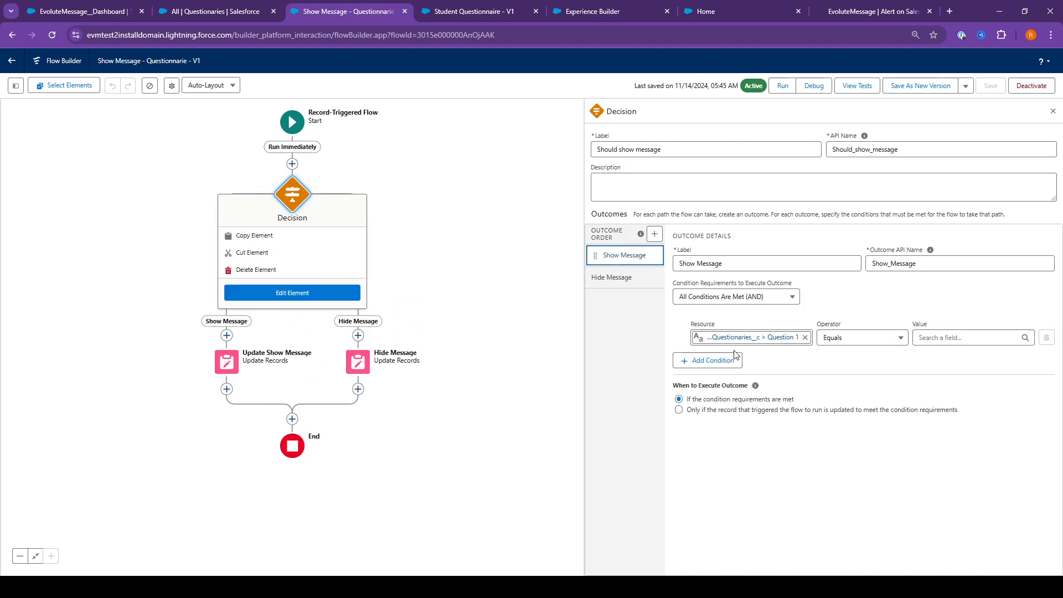
left_click(237, 367)
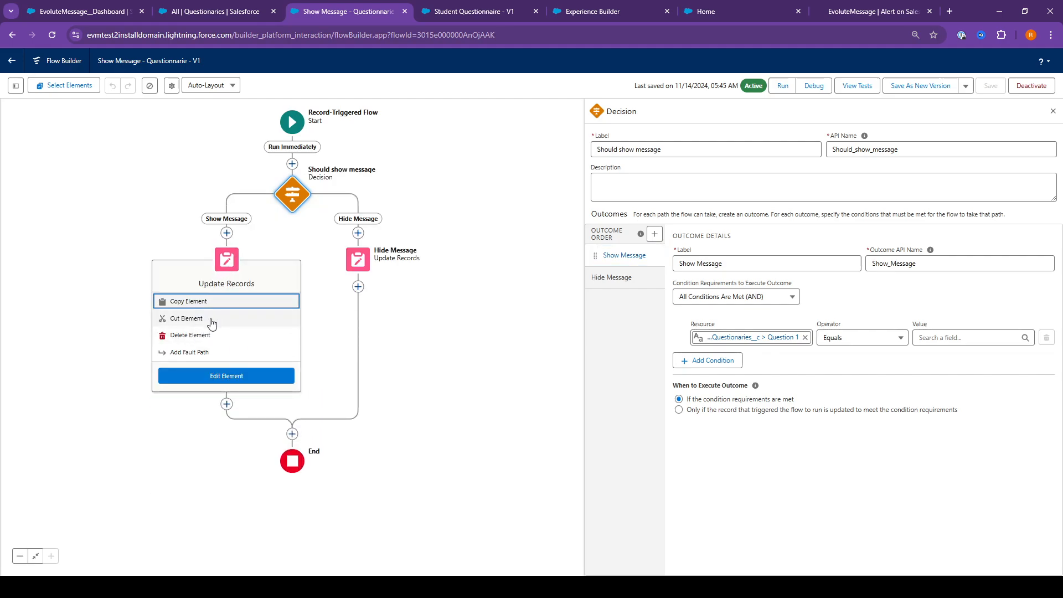
left_click(219, 376)
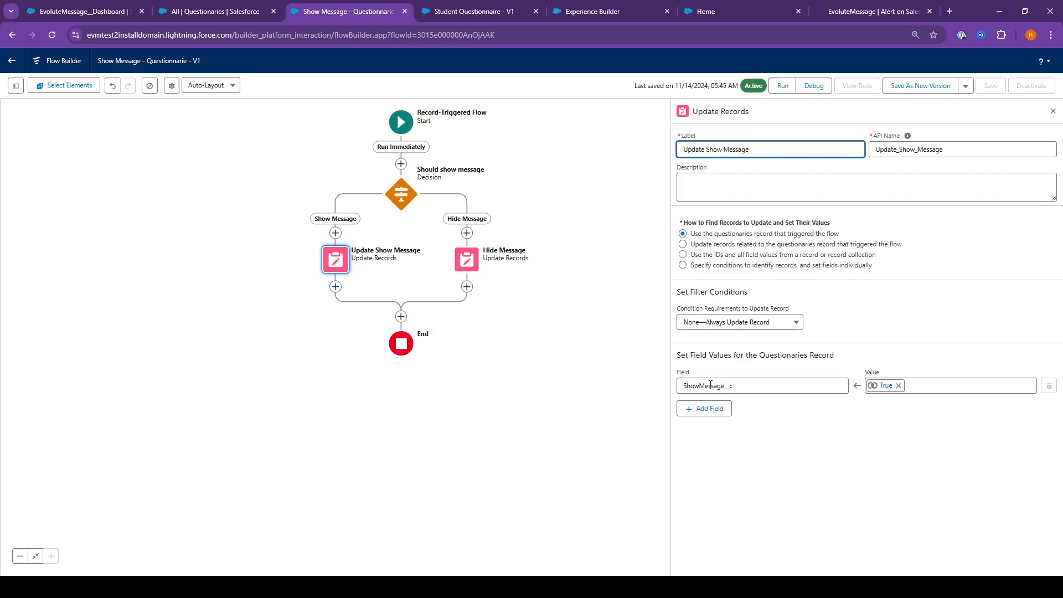
left_click(400, 194)
left_click(391, 300)
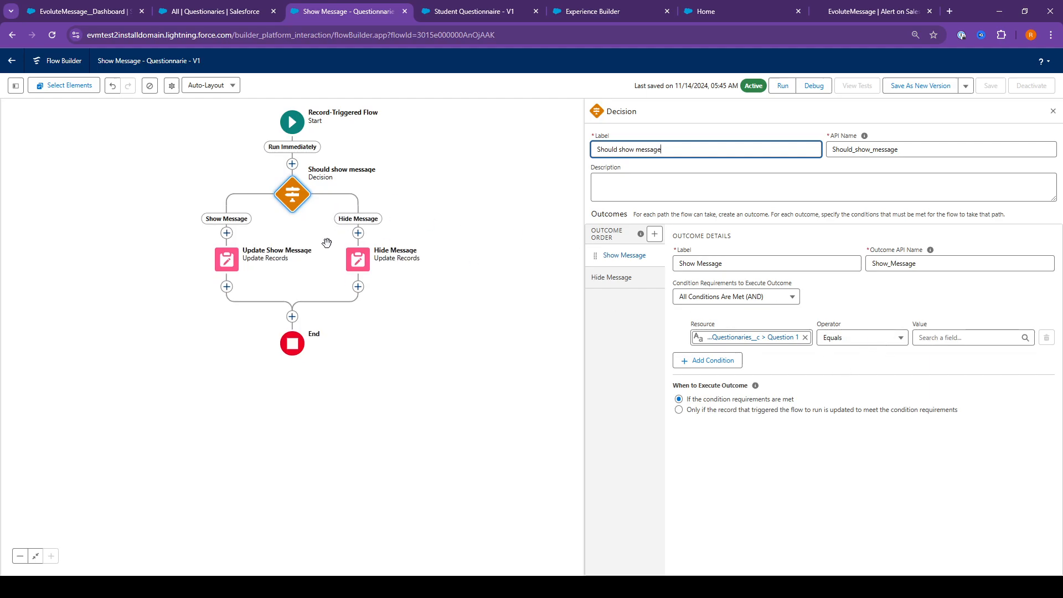
Examine the field assignment in the Hide Message element and the ShowMessage column in the Questionaries list
left_click(355, 268)
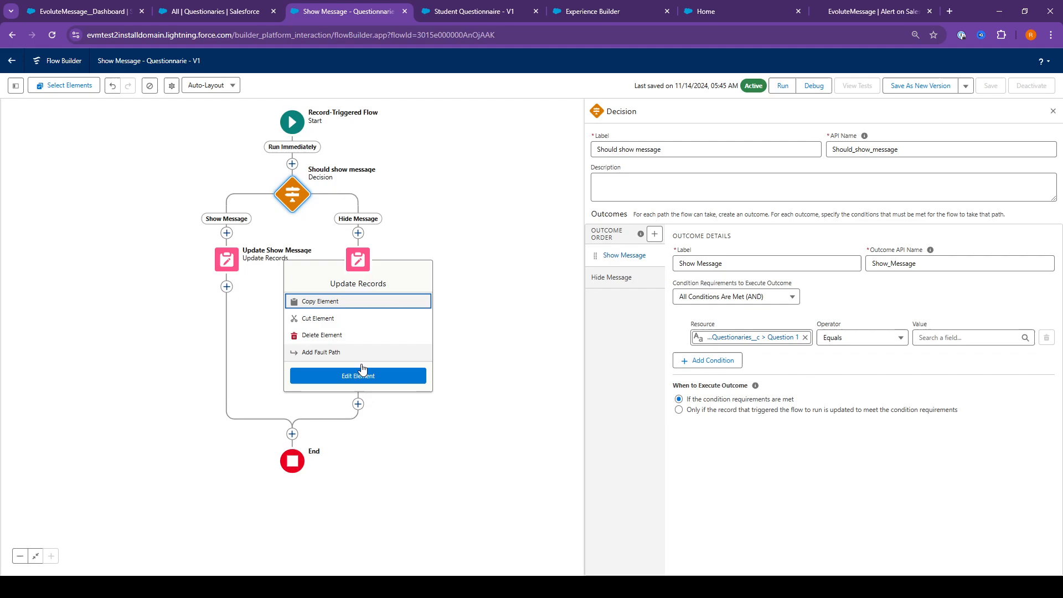
left_click(416, 376)
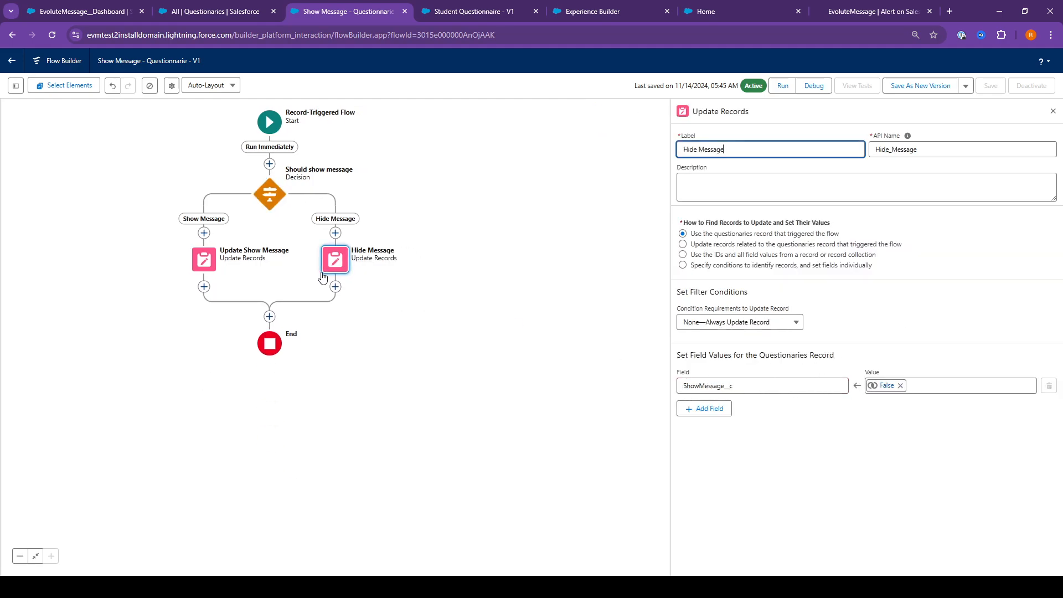
left_click(216, 12)
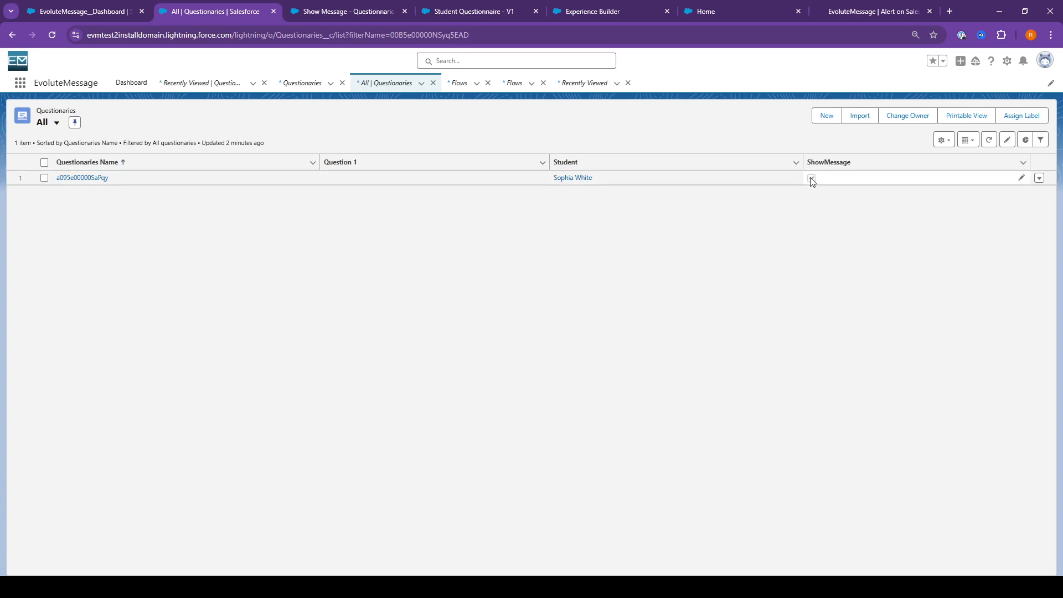
Set Question 1 of the student's Questionaries record to Test1 and save the change
left_click(541, 178)
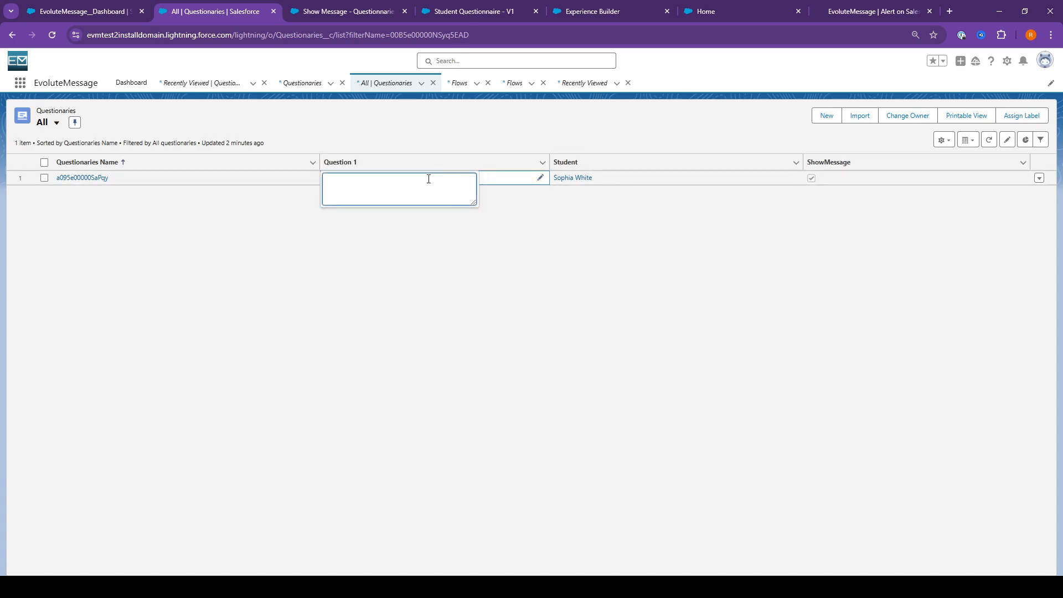
type("Test1")
left_click(524, 226)
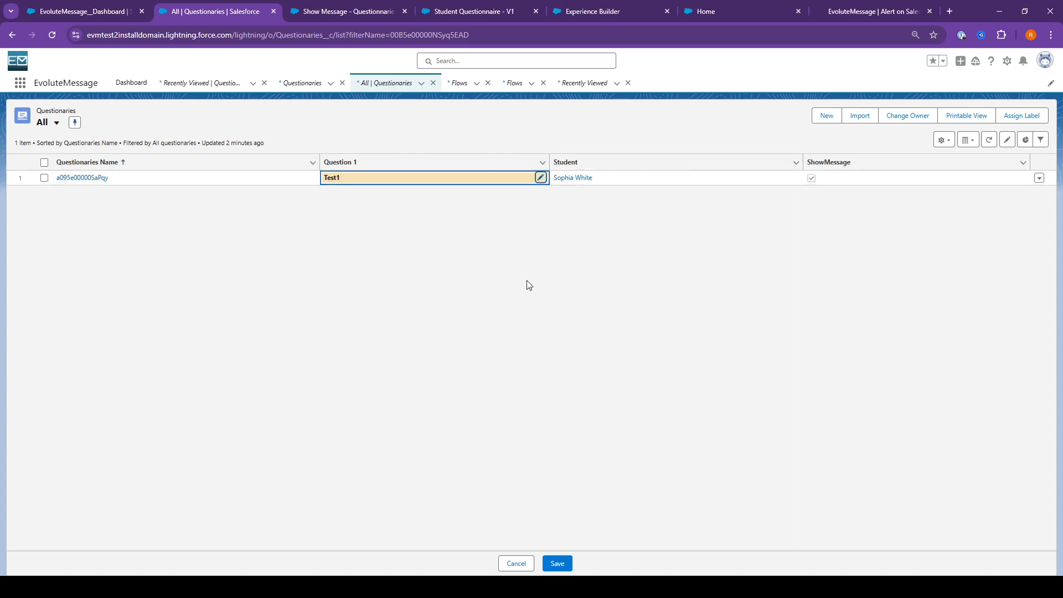
left_click(567, 561)
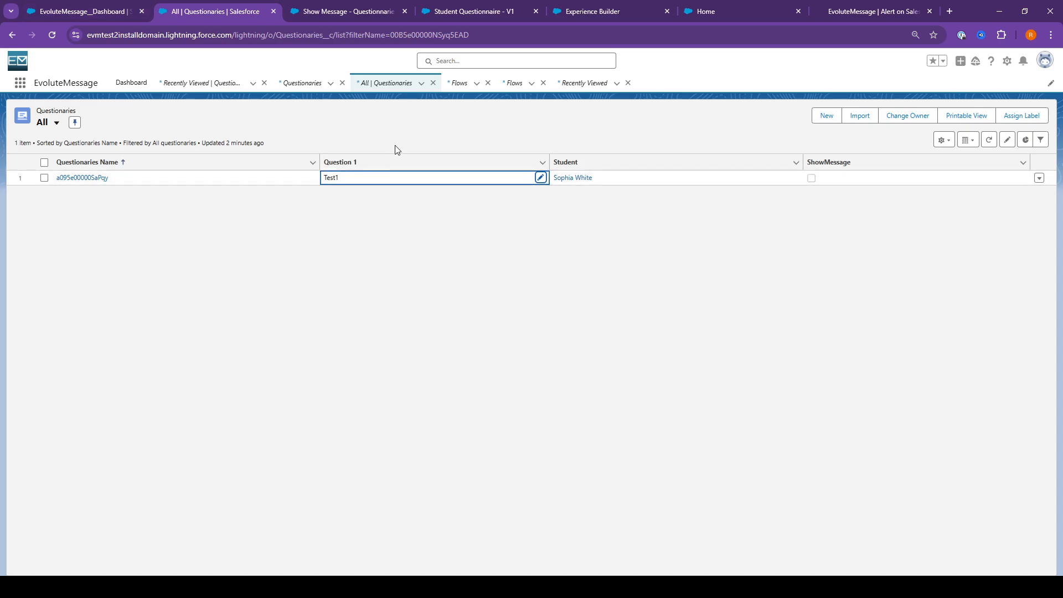
Check the site's Home page for the questionnaire popup and review the record's ShowMessage value in the Questionaries list
left_click(726, 10)
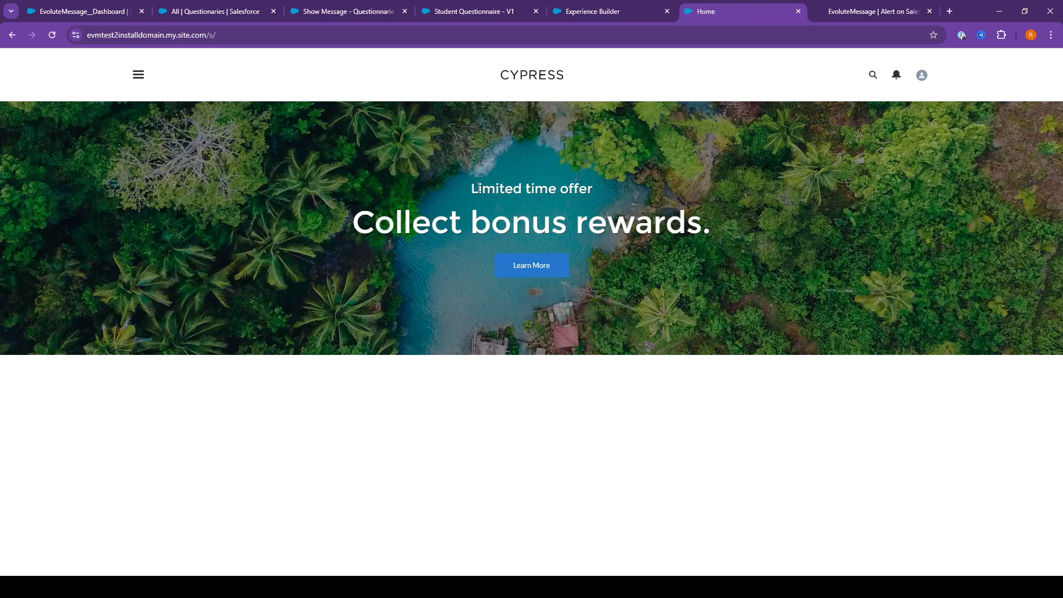
left_click(180, 13)
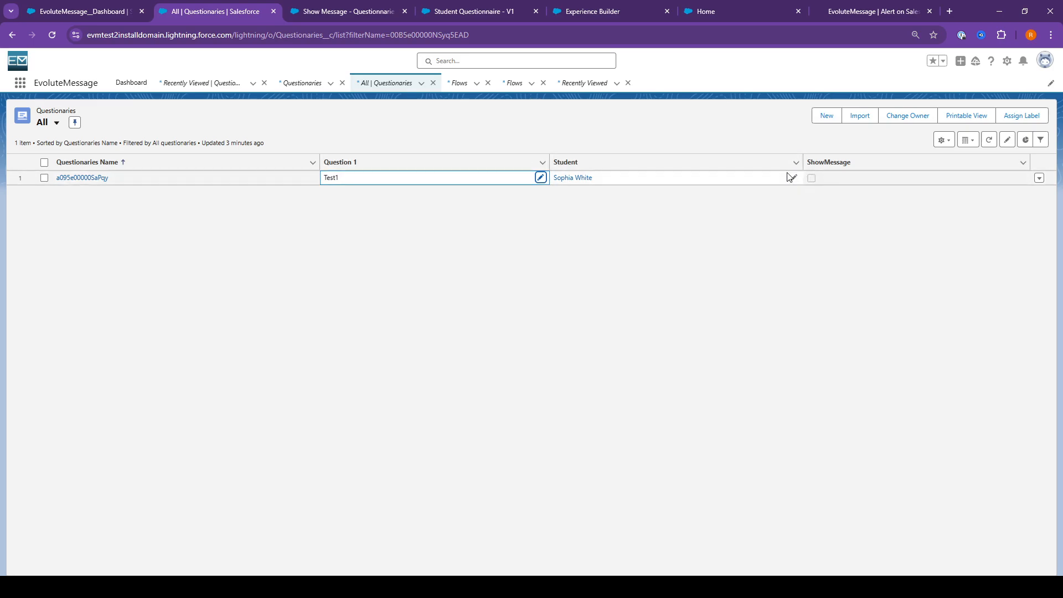
Try to change the field of the data source's second condition from Question 1 to ShowMessage
left_click(82, 11)
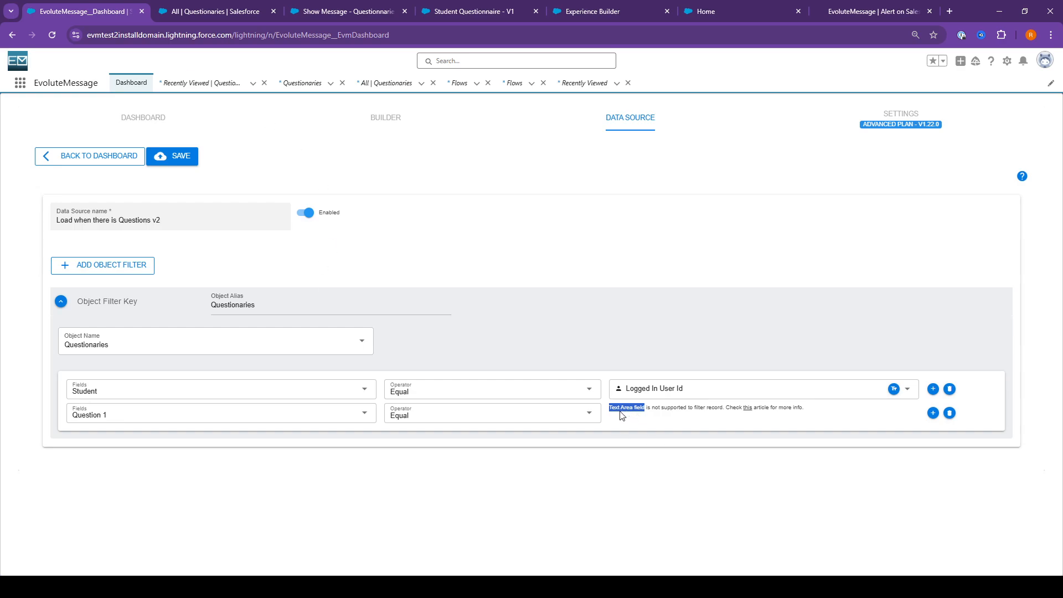
left_click(269, 410)
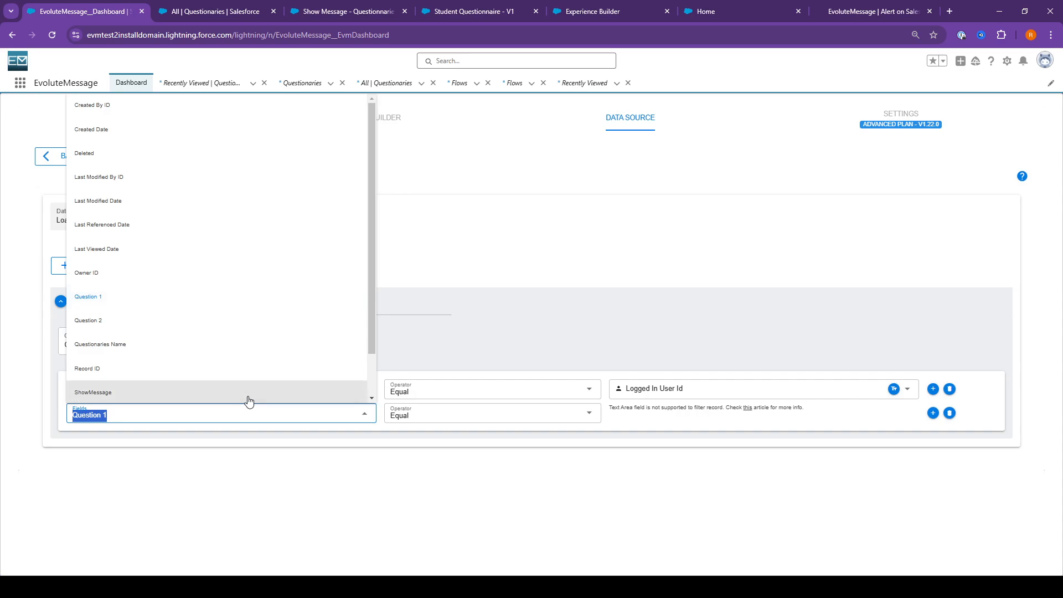
type("show")
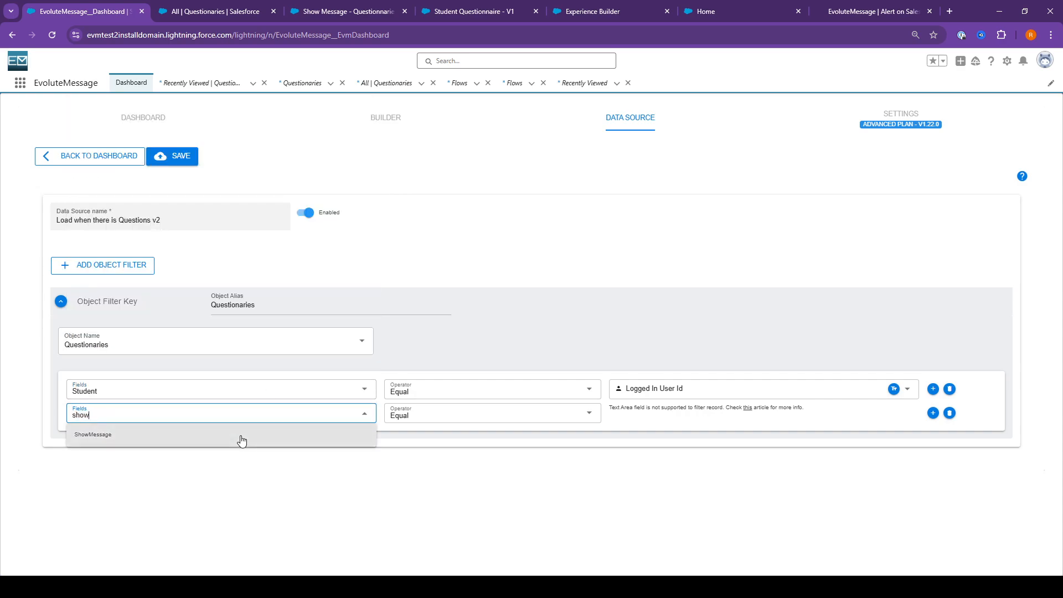
left_click(240, 436)
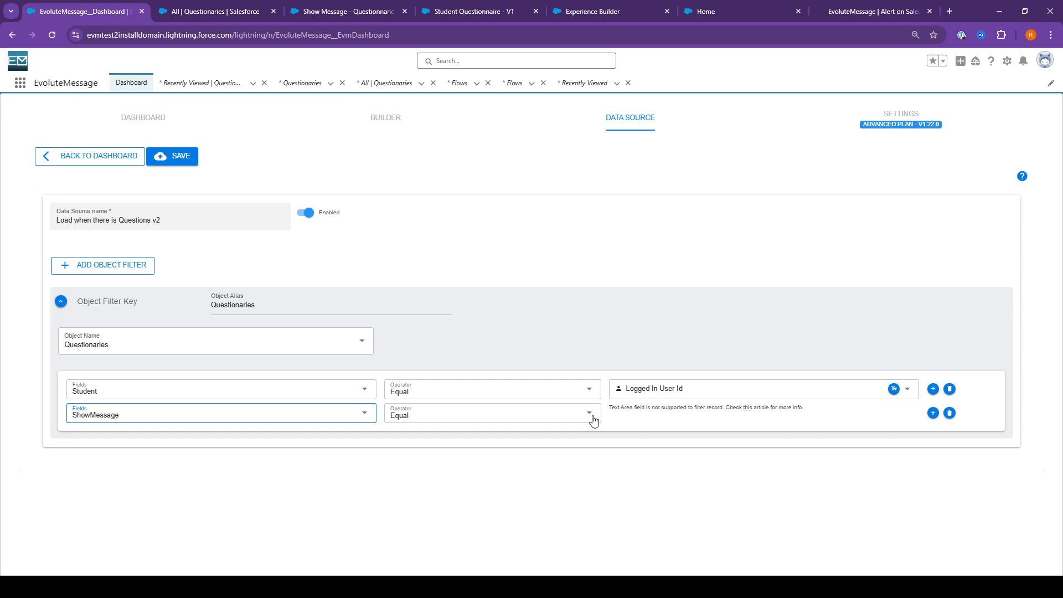
left_click(241, 411)
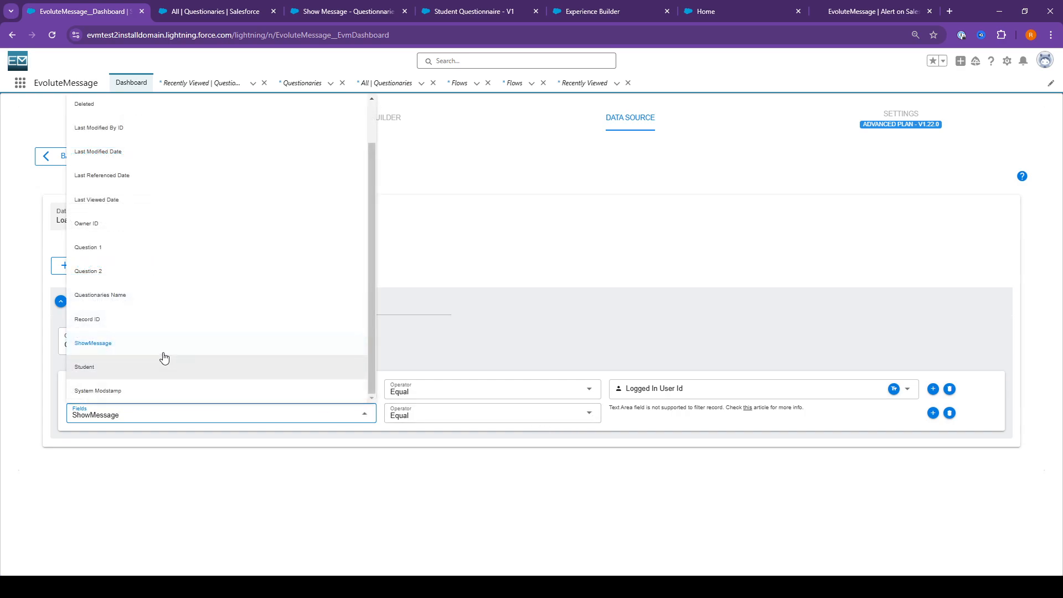
left_click(156, 367)
left_click(149, 418)
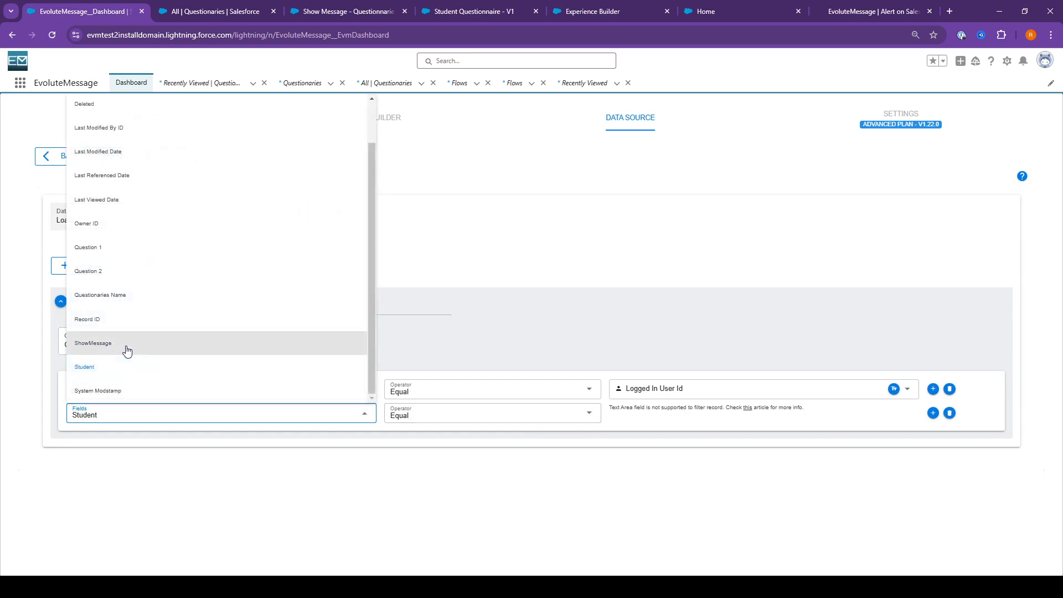
left_click(129, 347)
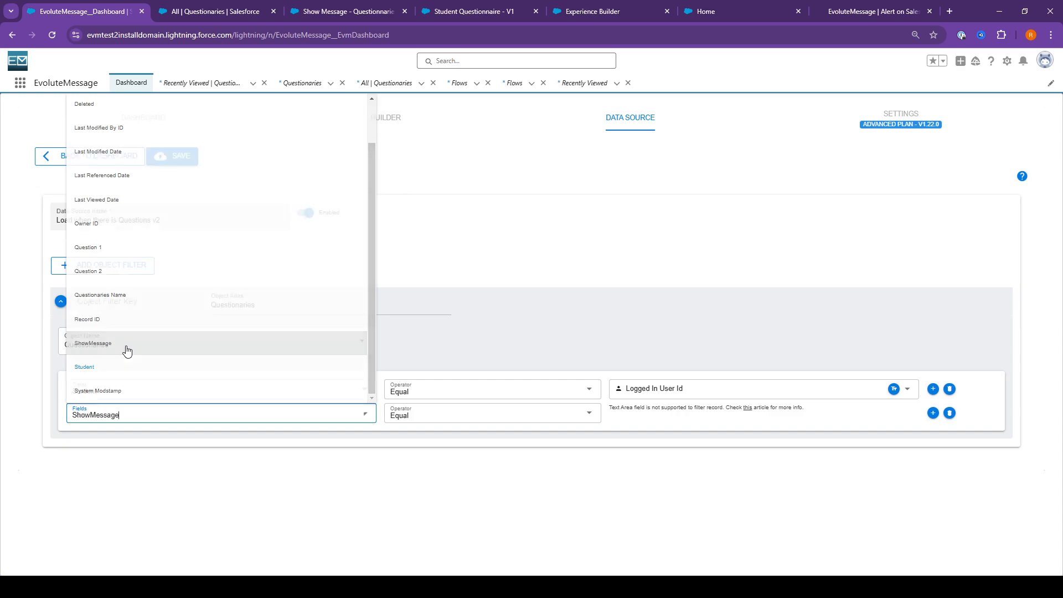
Replace the second condition with a new one below Student that requires ShowMessage to equal unchecked
left_click(949, 413)
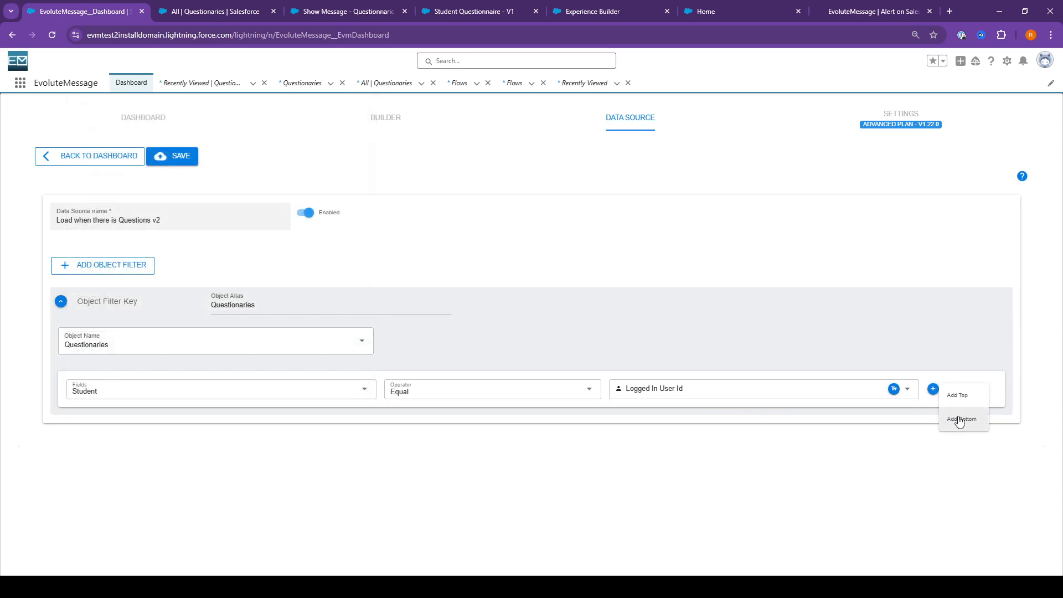
left_click(933, 388)
left_click(209, 416)
type("show")
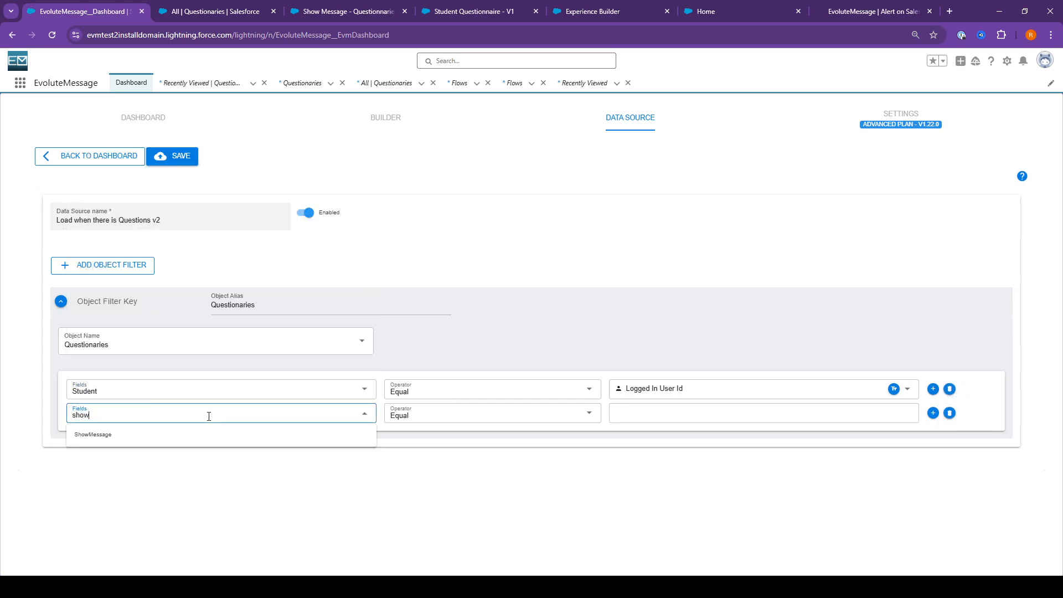
left_click(260, 435)
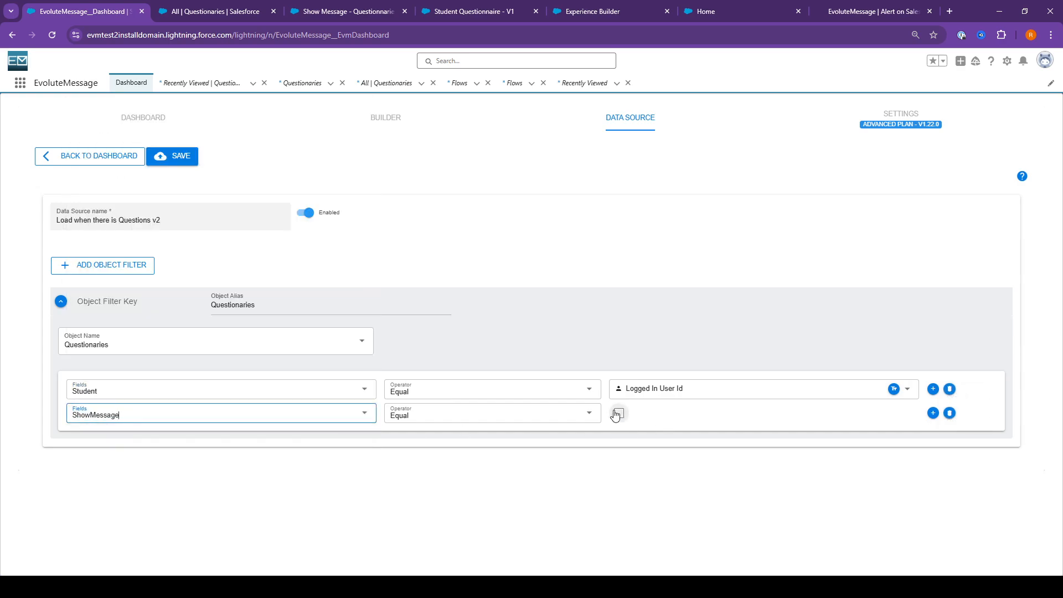
left_click(644, 425)
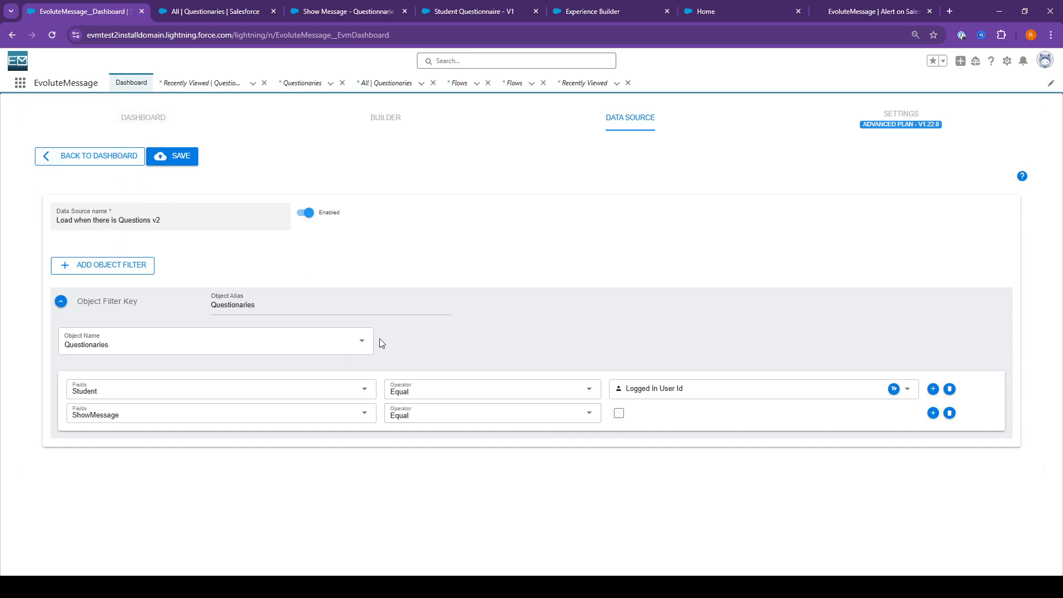
Examine the display filter of the Student Questionnaire message in the builder, then return to the data source
left_click(147, 123)
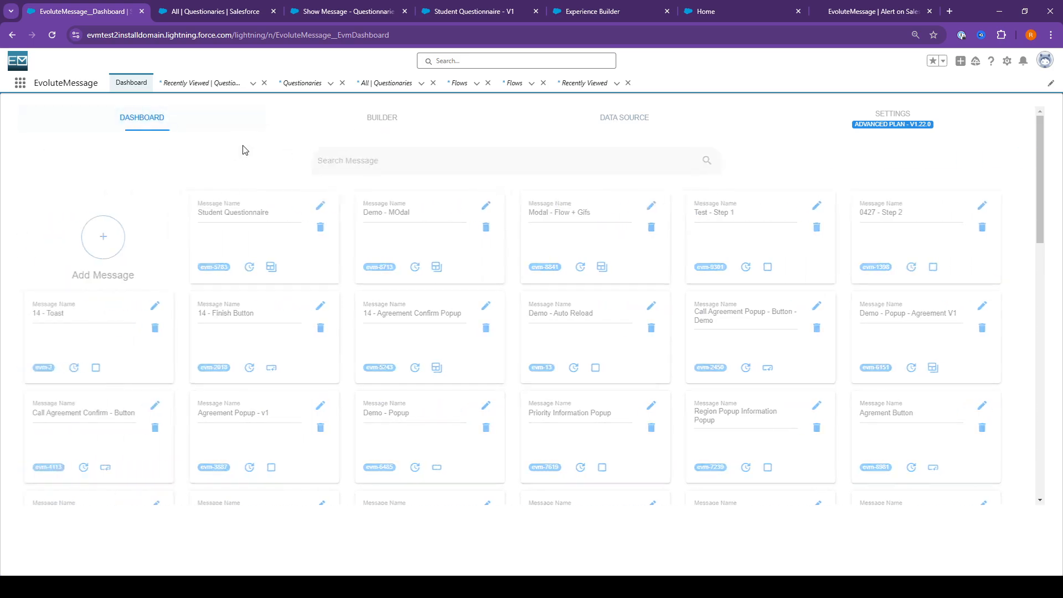
left_click(391, 123)
left_click(56, 176)
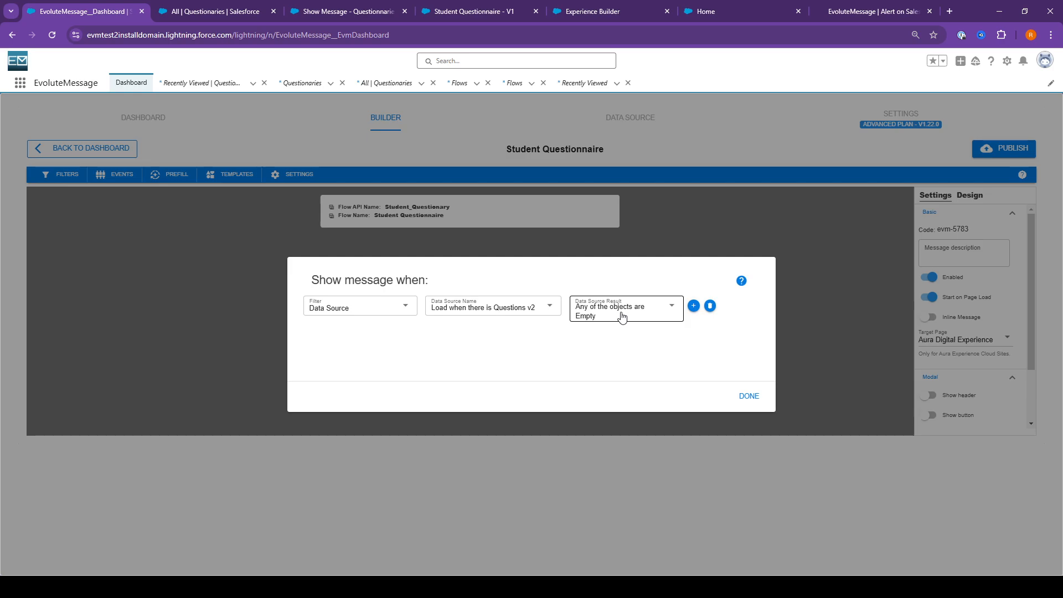
left_click(750, 396)
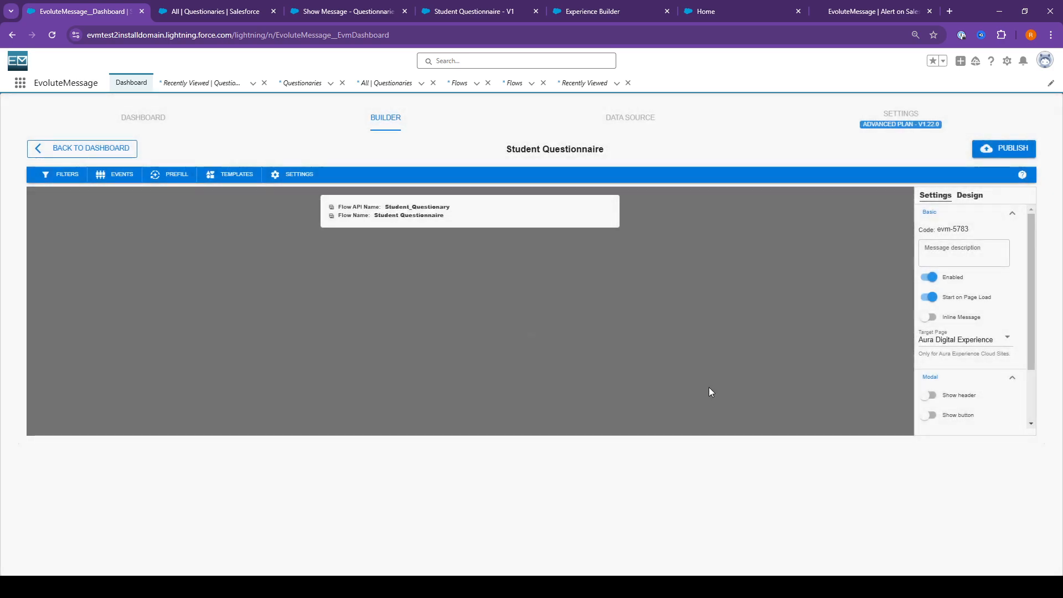
left_click(598, 124)
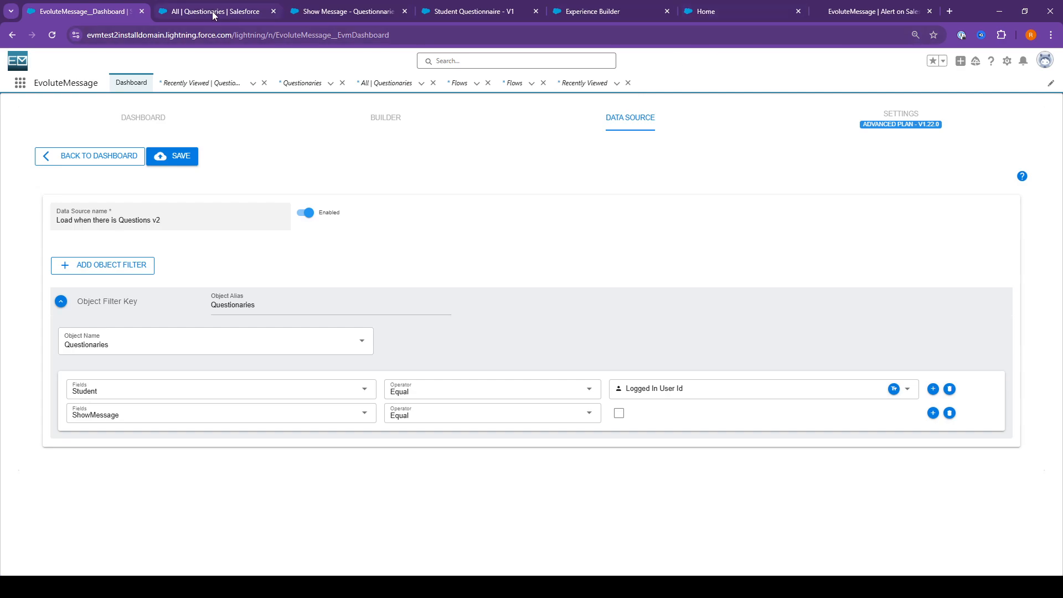
Delete the student's record from the All Questionaries list and confirm the deletion
left_click(238, 15)
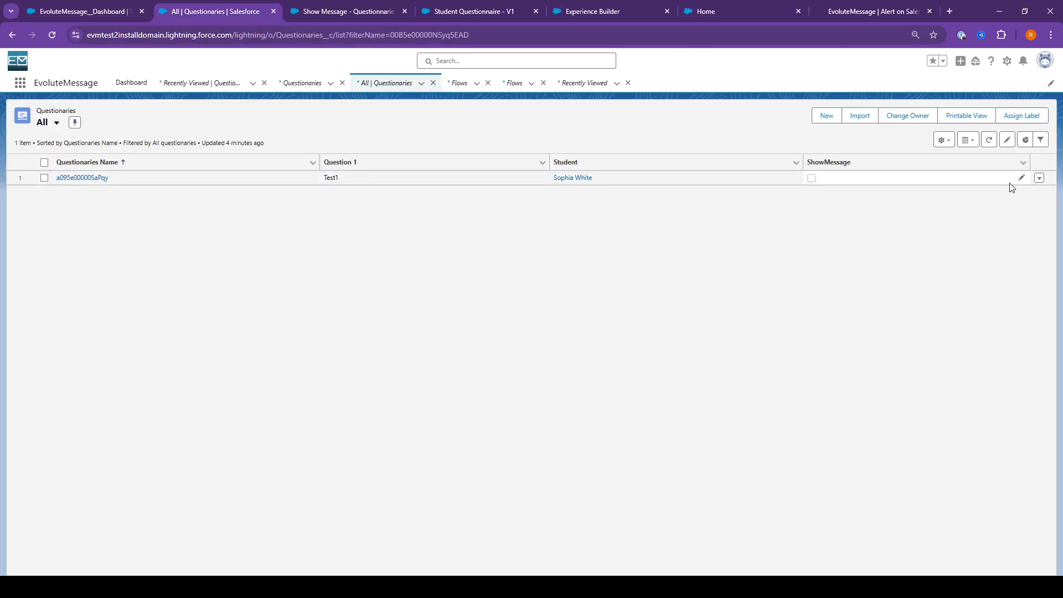
left_click(1039, 178)
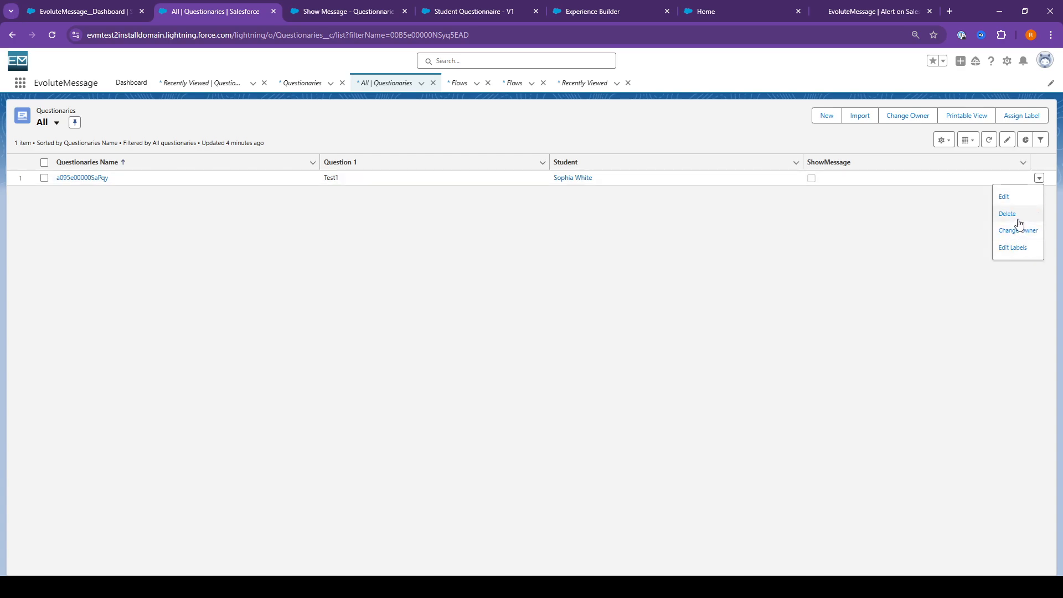
left_click(1019, 217)
left_click(664, 331)
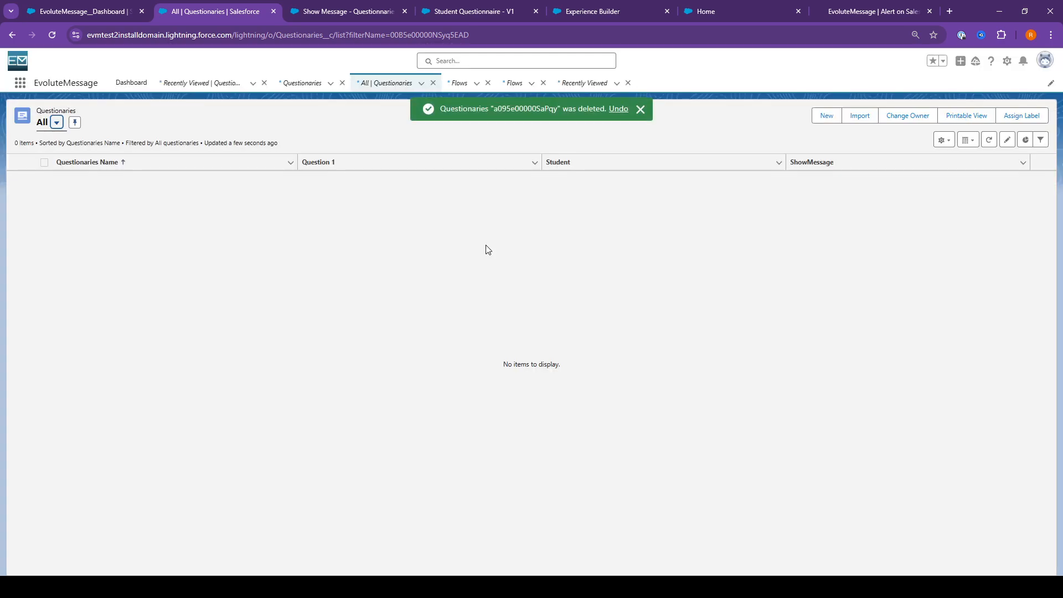
Reload the site's Home page and submit the Student Questionnaire popup with Question 1 left blank
left_click(705, 12)
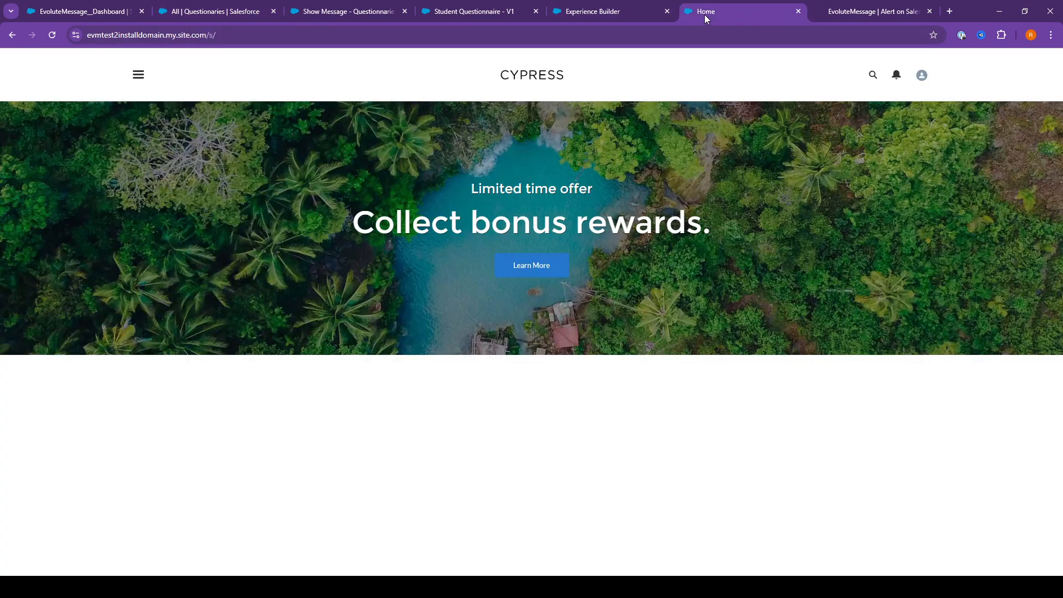
key("F5")
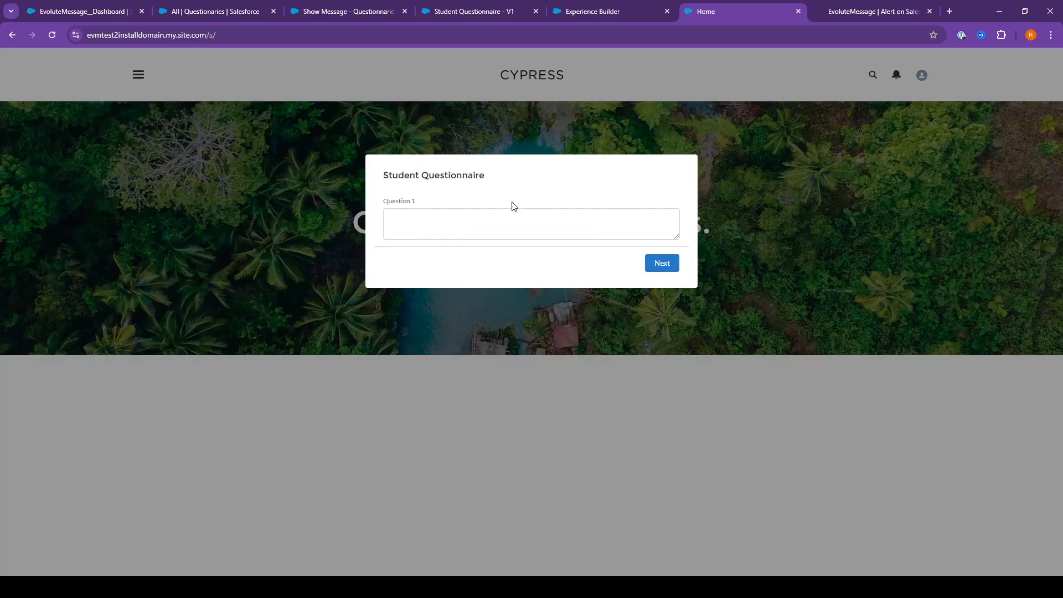
left_click(442, 230)
type("TEst")
key("BackSpace")
key("BackSpace")
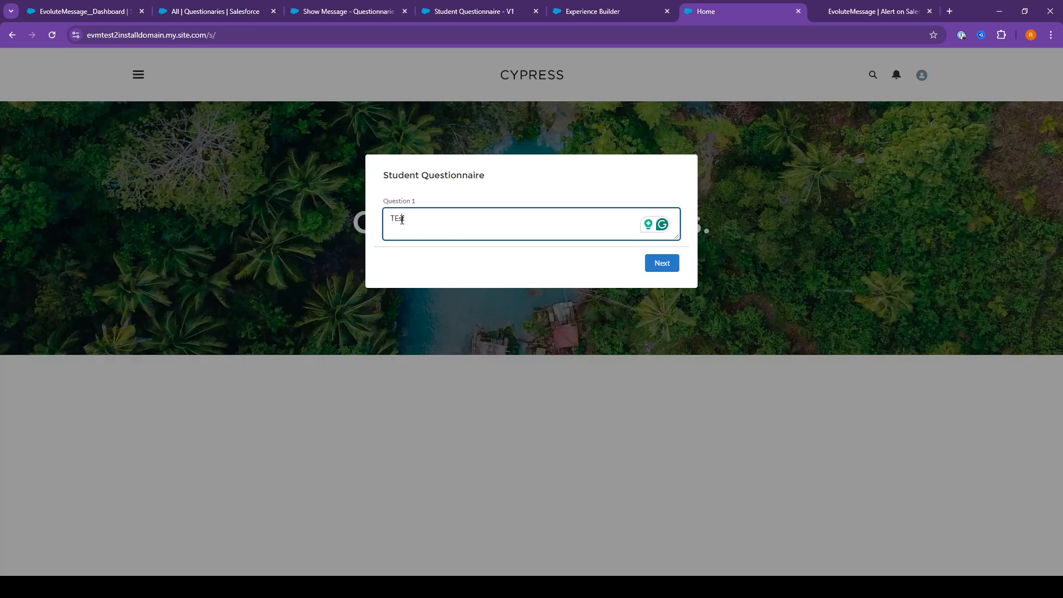
key("ctrl+a")
type("Te")
double_click(400, 221)
key("BackSpace")
left_click(556, 194)
left_click(660, 265)
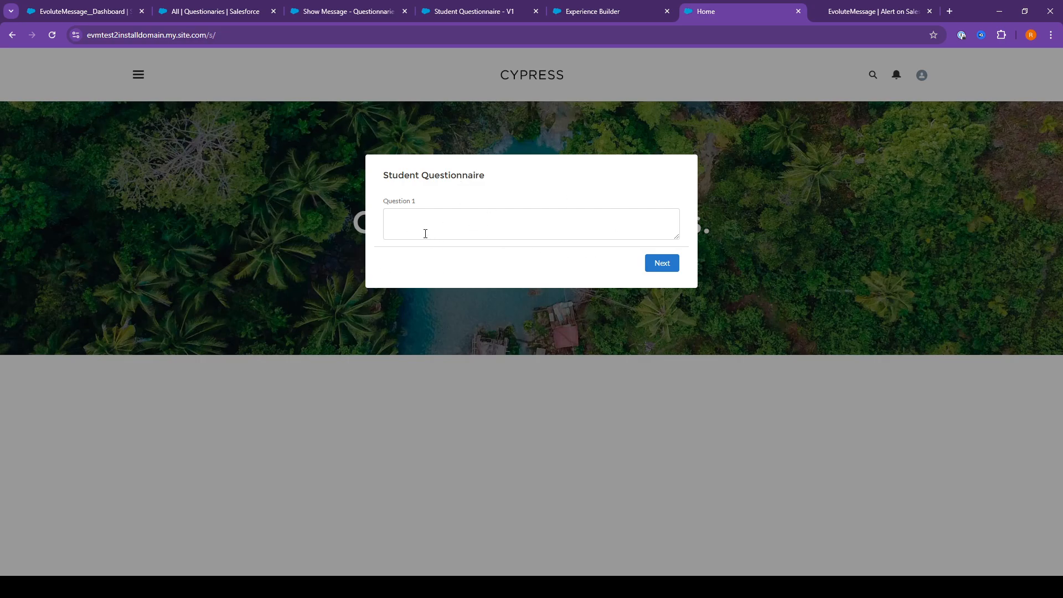
Refresh the All Questionaries list to check the record created by the blank submission
left_click(220, 12)
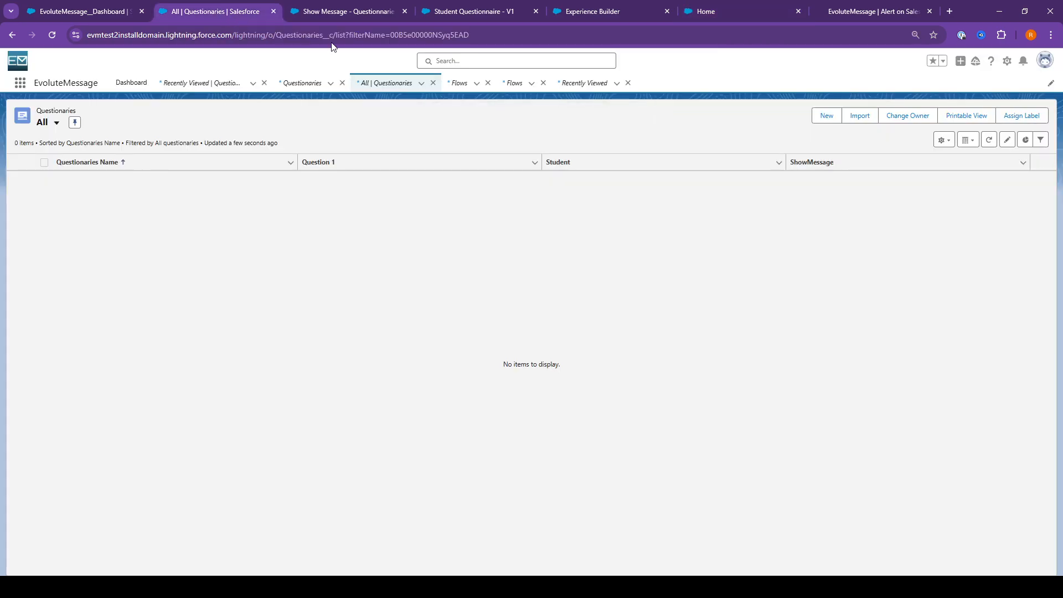
left_click(989, 142)
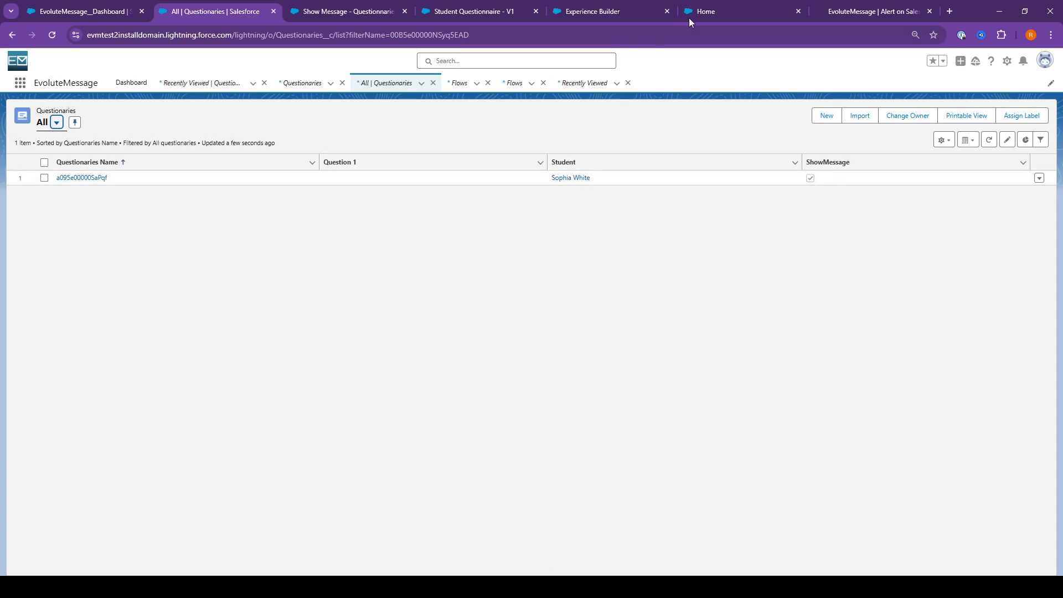
Answer Question 1 with Test2 in the Student Questionnaire popup on the Home page and submit it
left_click(718, 10)
left_click(419, 231)
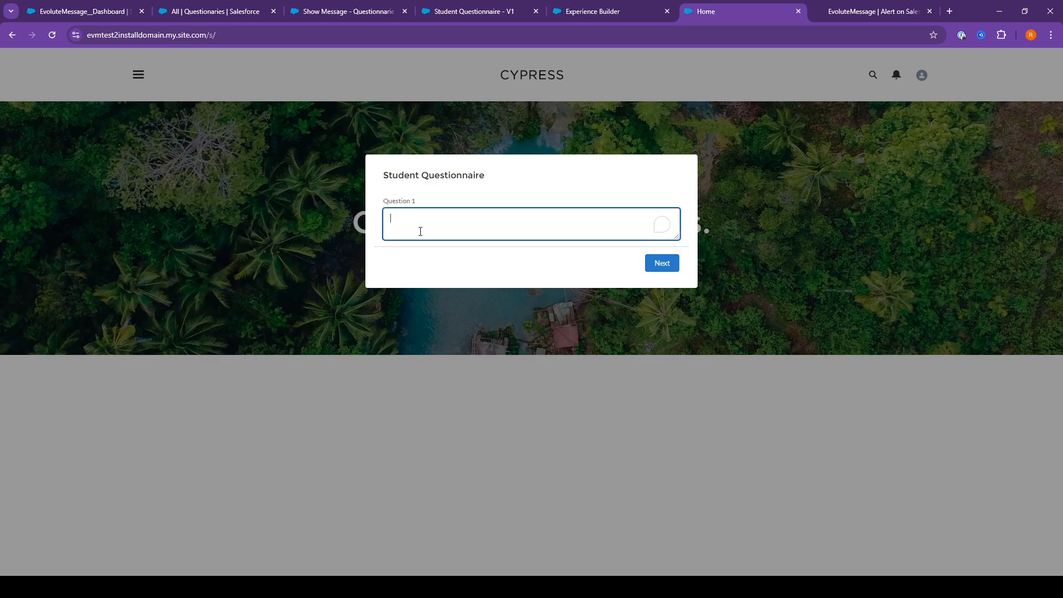
type("Test2")
left_click(668, 265)
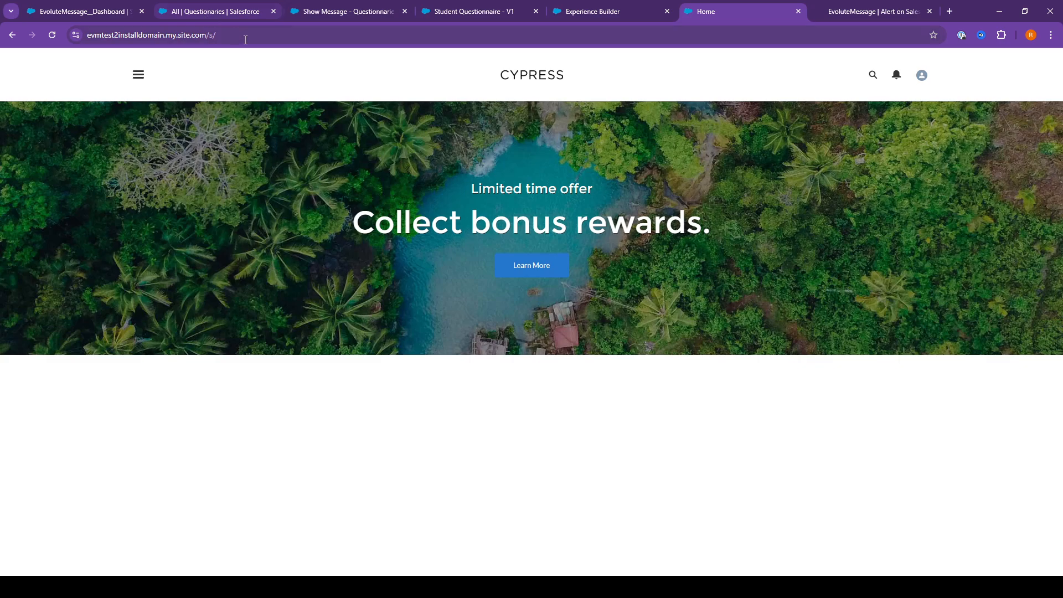
Reload the site's Home page and refresh the All Questionaries list to check the record created by the Test2 submission
key("F5")
left_click(217, 11)
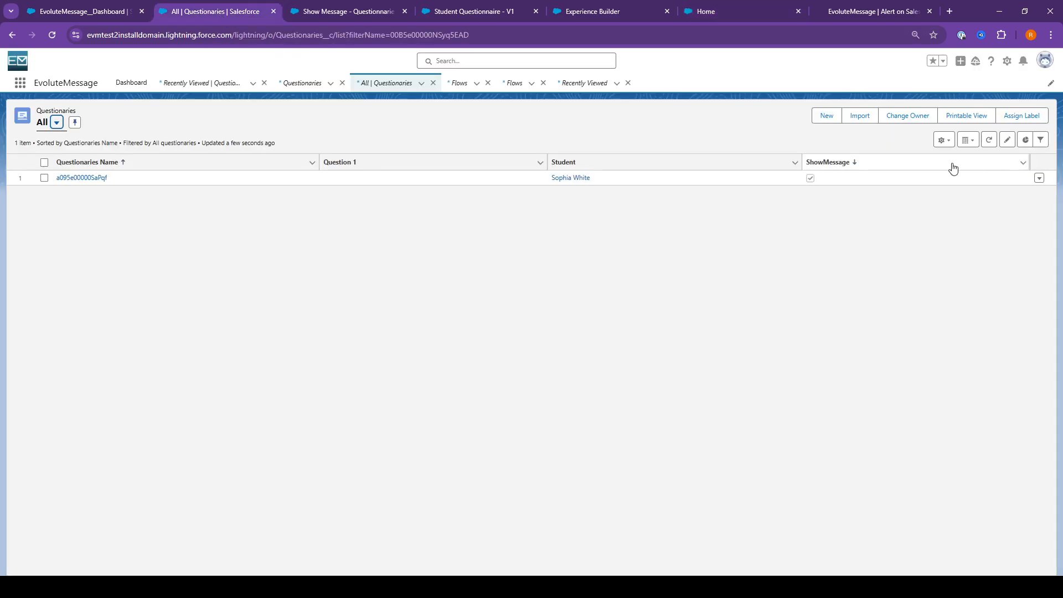
left_click(988, 139)
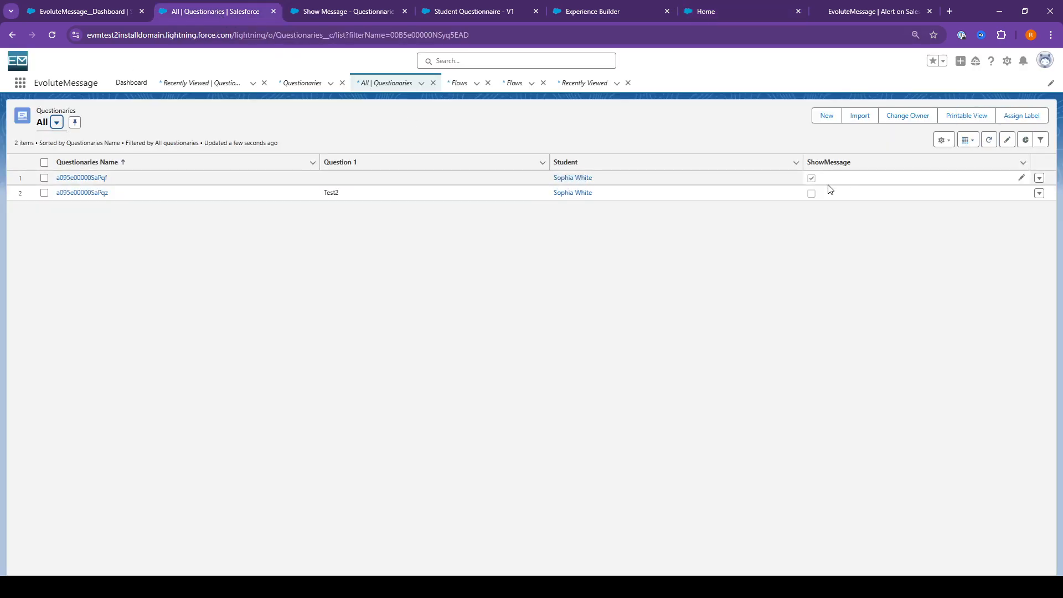
Reload the site's Home page again to test the popup against the current records, and return to the All Questionaries list
left_click(706, 11)
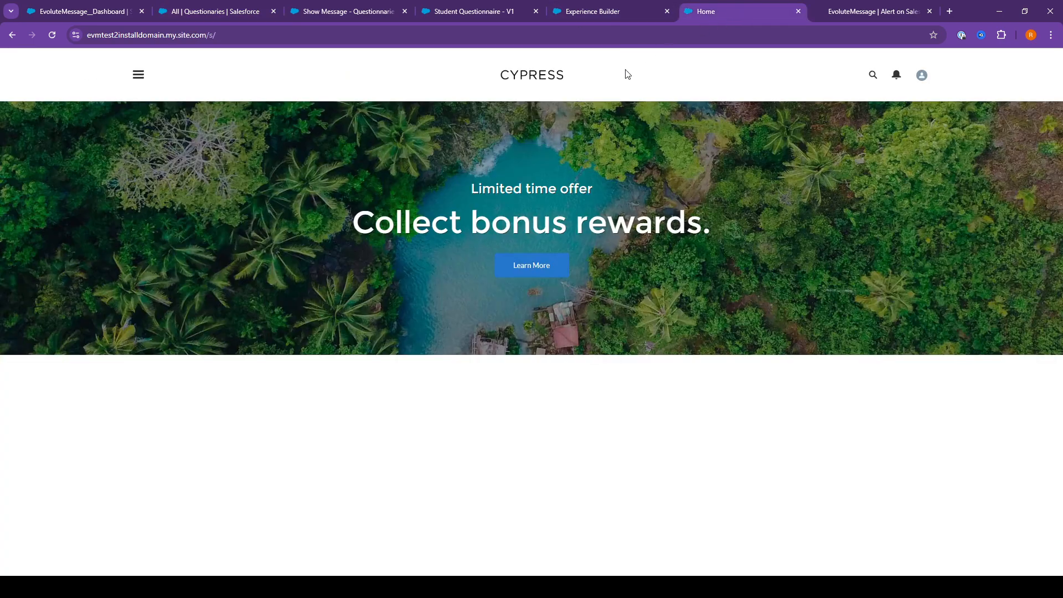
key("F5")
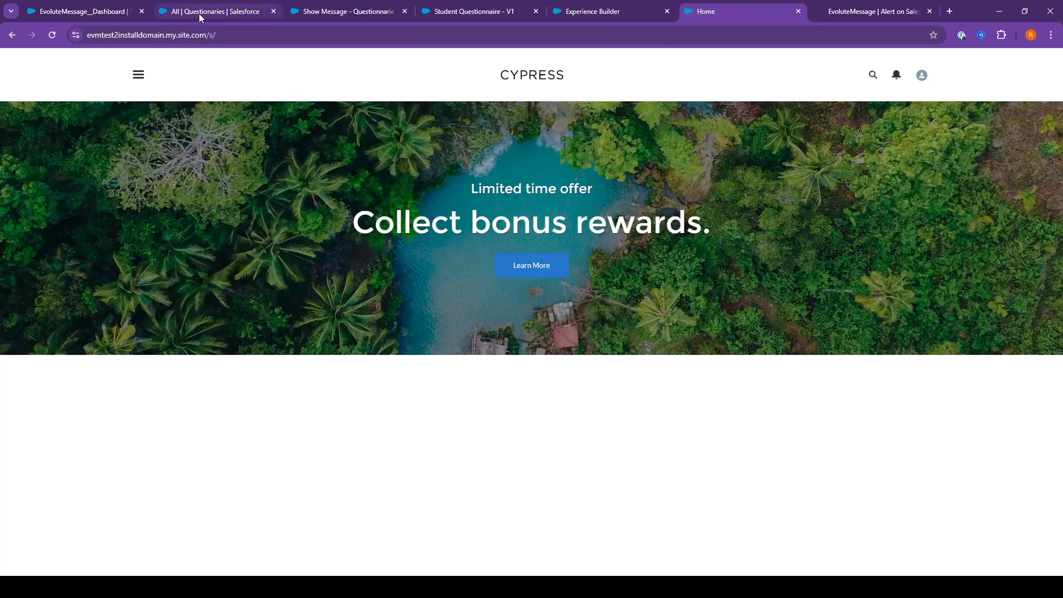
left_click(198, 13)
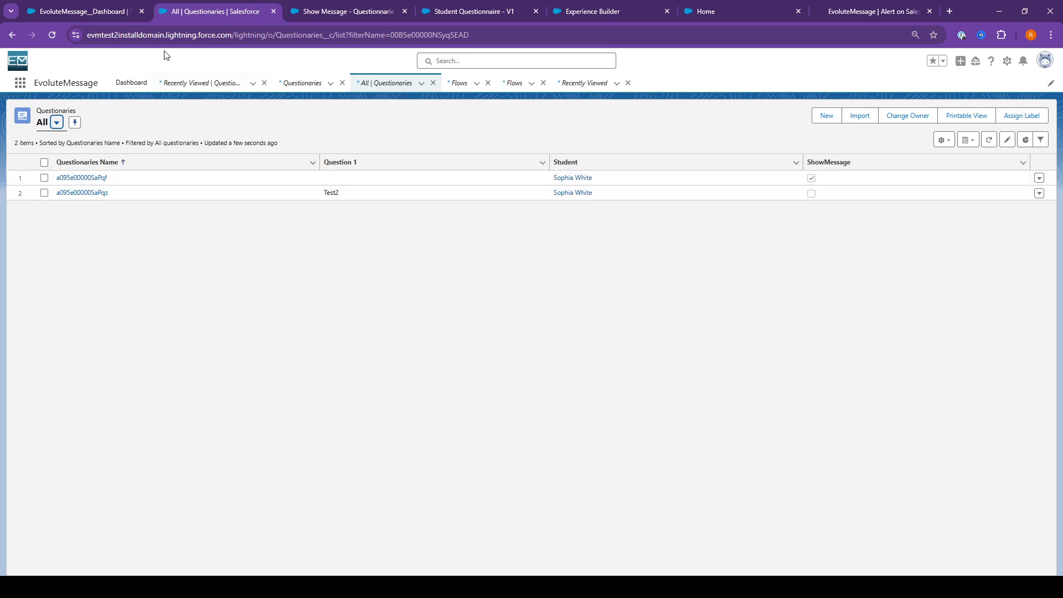
Compare the Student and ShowMessage filters of the Load when there is Questions v2 data source with the Questionaries records and Home page
left_click(98, 10)
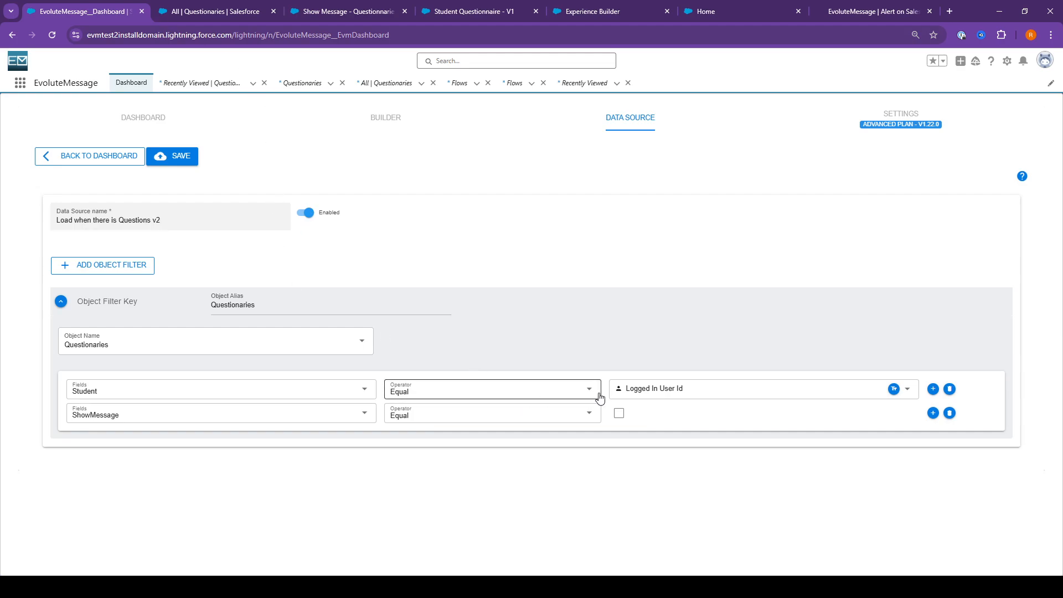
left_click(186, 11)
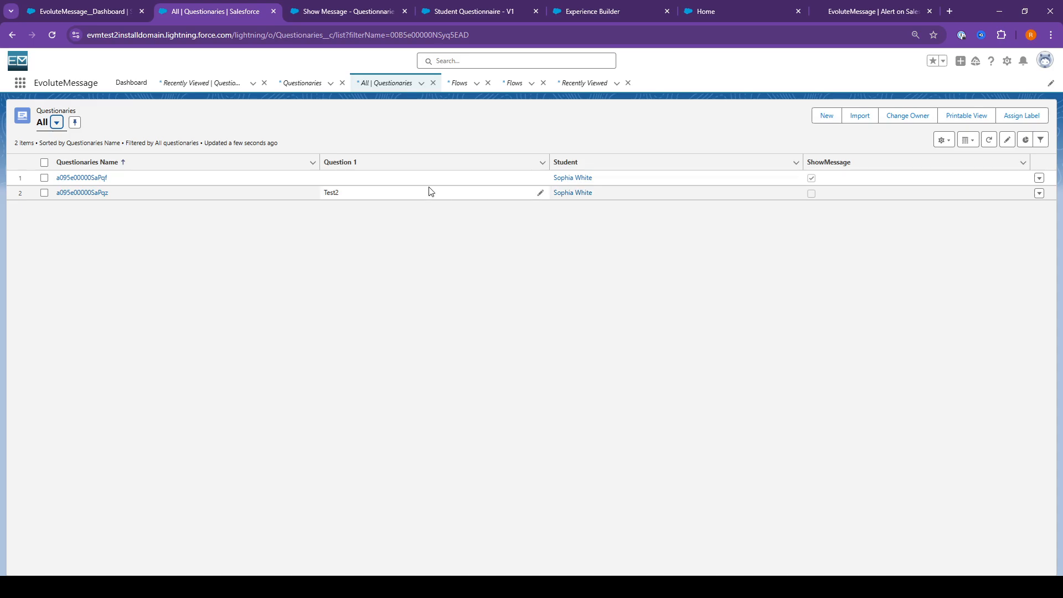
left_click(723, 14)
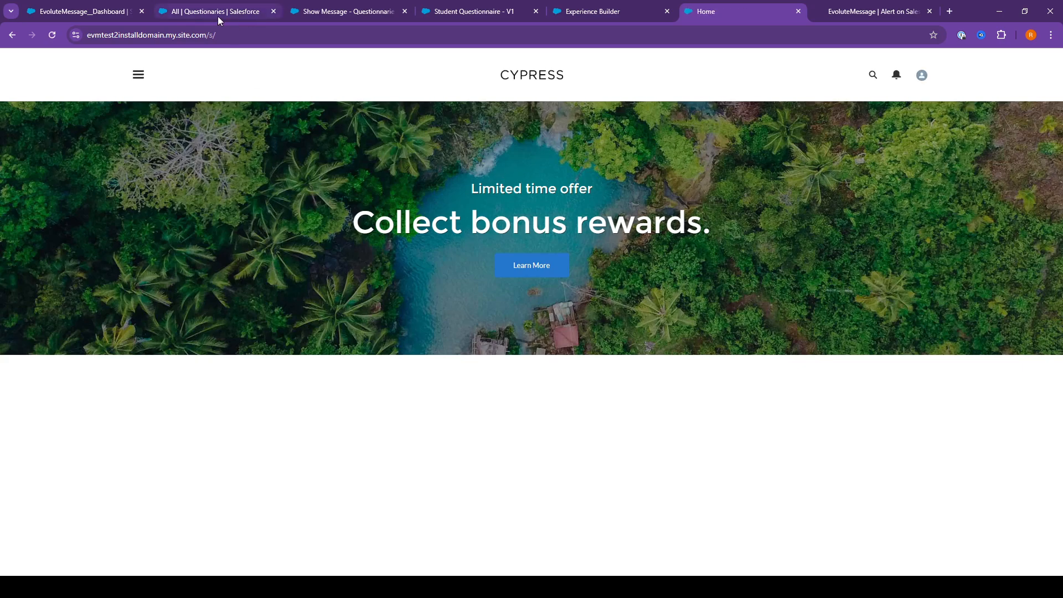
left_click(217, 15)
left_click(93, 20)
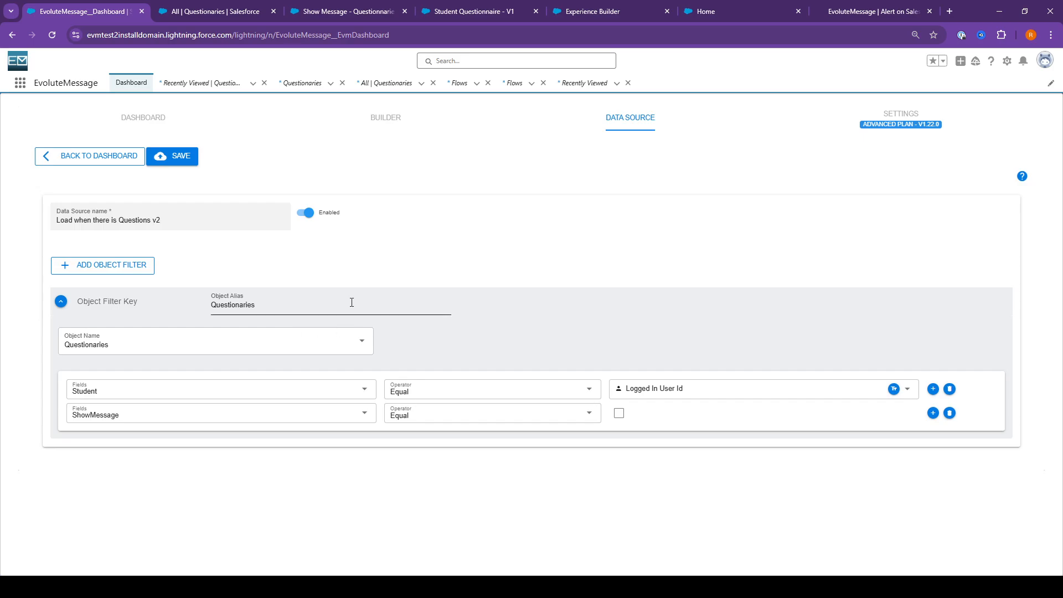
left_click(740, 11)
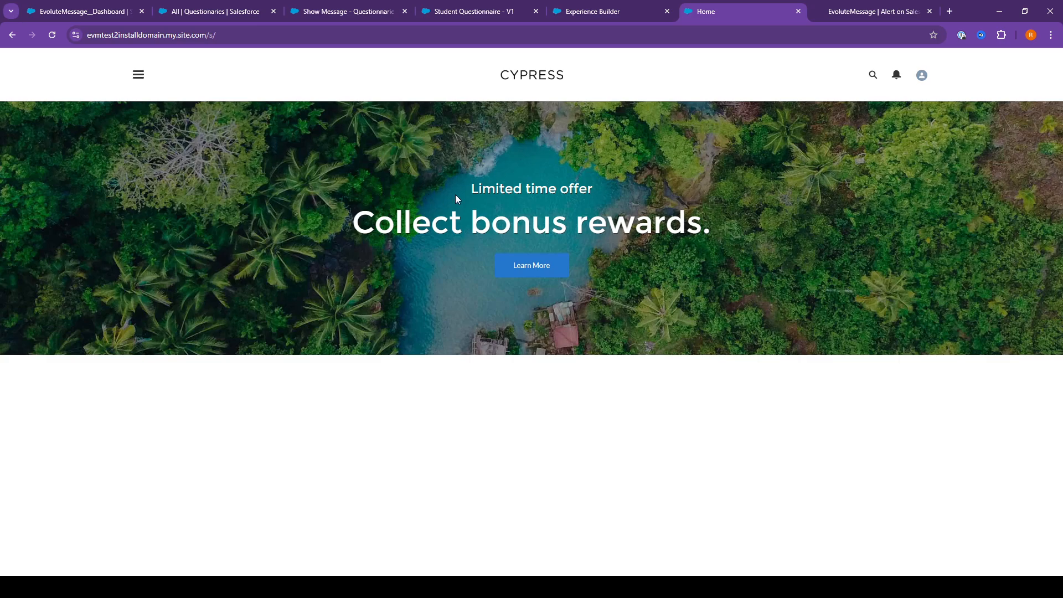
left_click(85, 13)
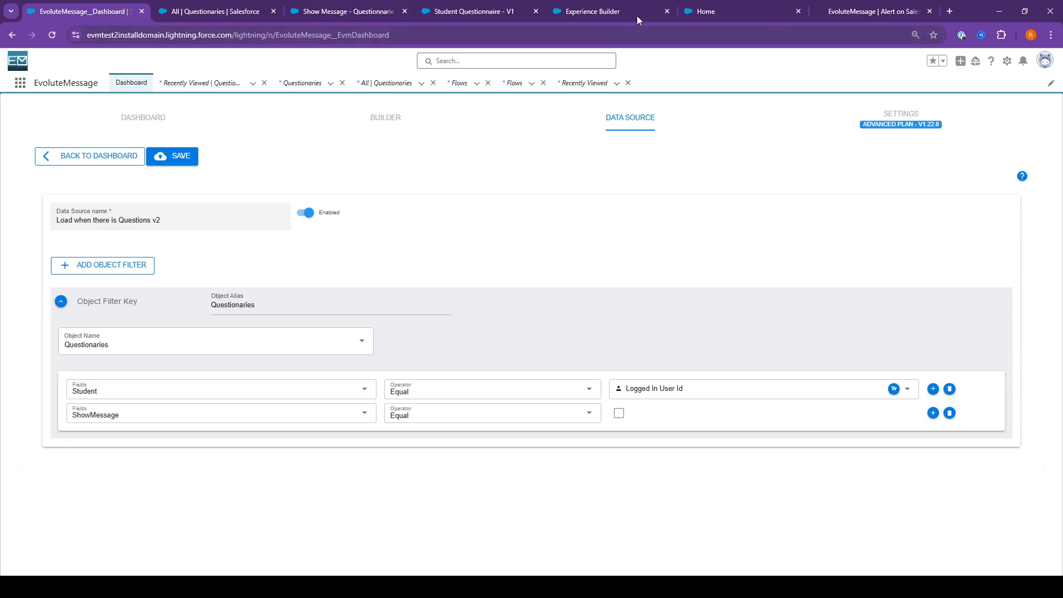
Show the EvoluteMessage product website, revisiting the data source configuration briefly in between
left_click(853, 15)
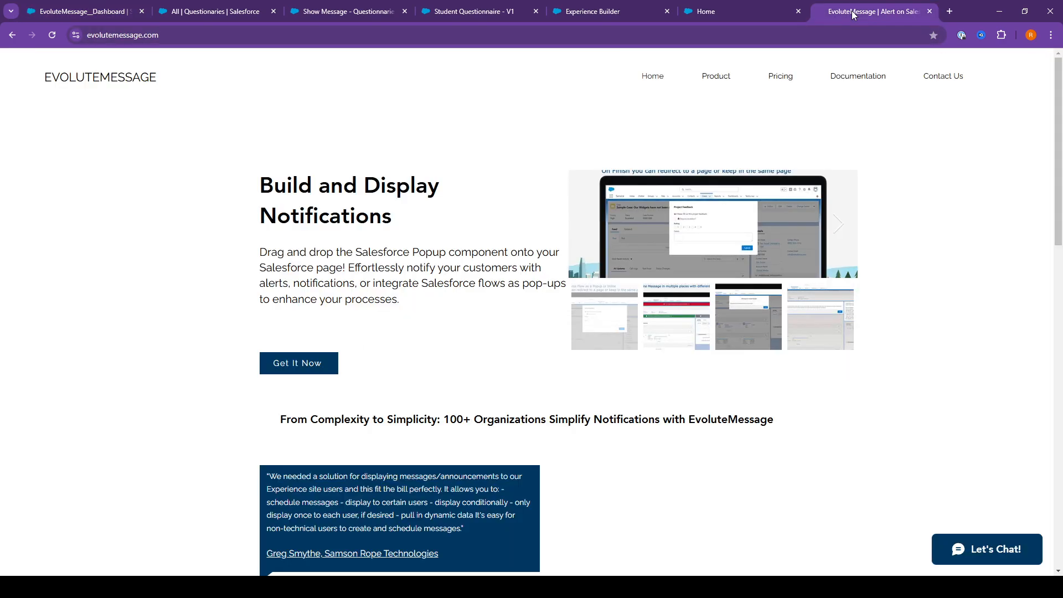
left_click(94, 15)
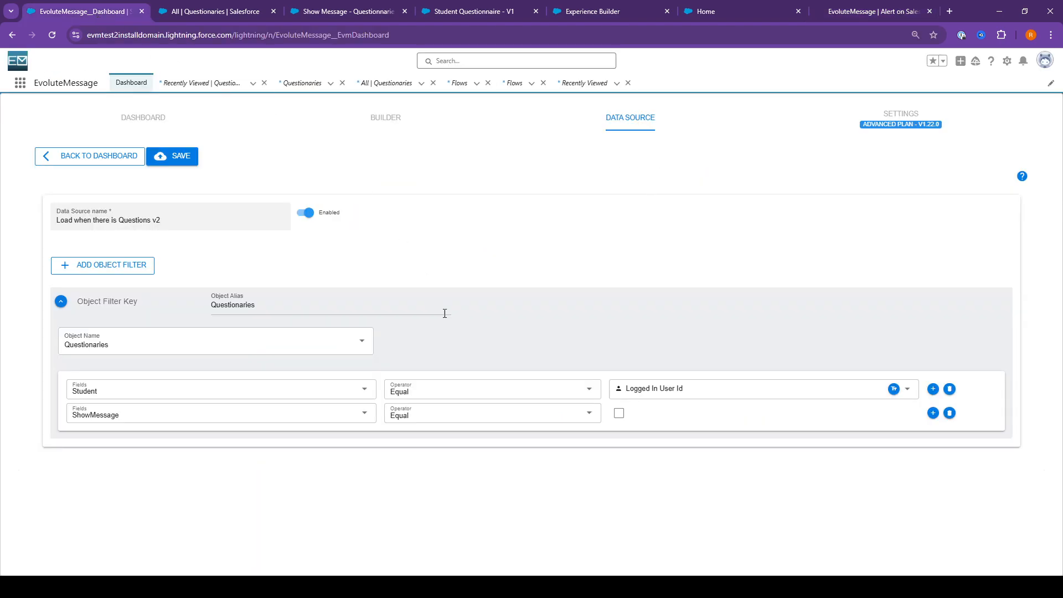
left_click(836, 8)
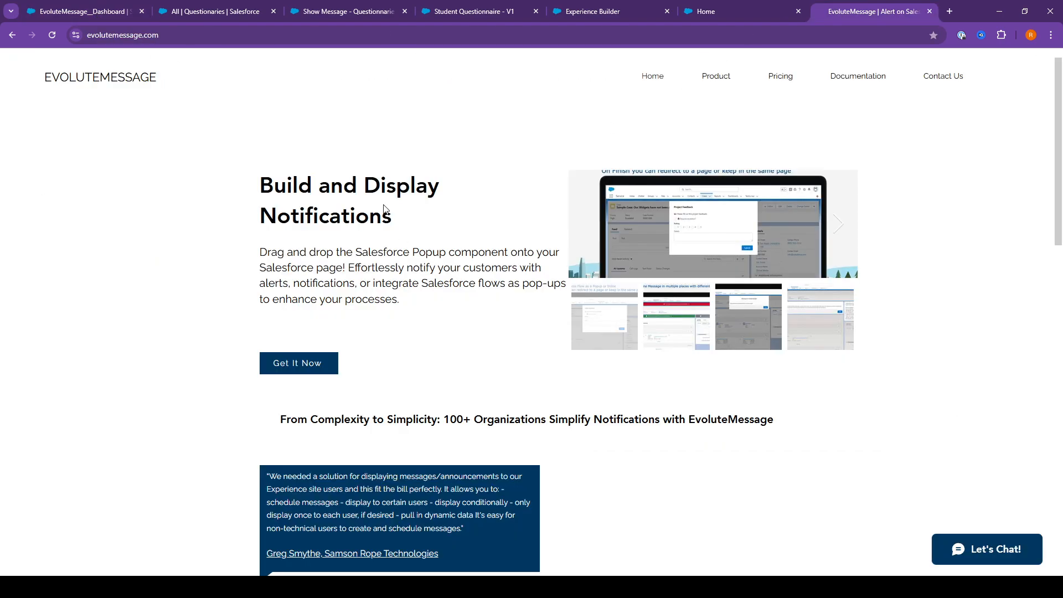